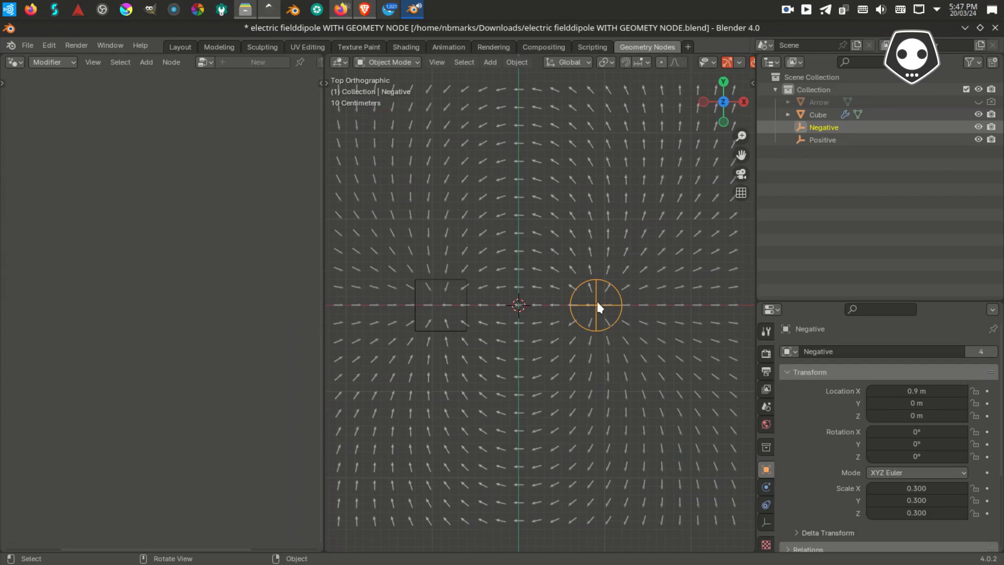
# - Try moving the Negative empty and the Positive empty in turn, cancelling each move
pyautogui.press('g')
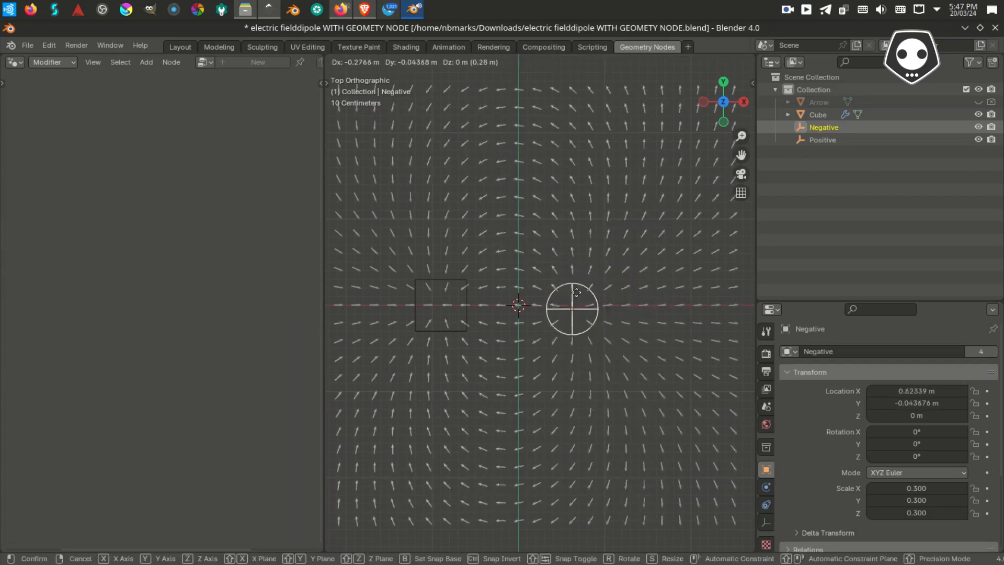
pyautogui.press('Escape')
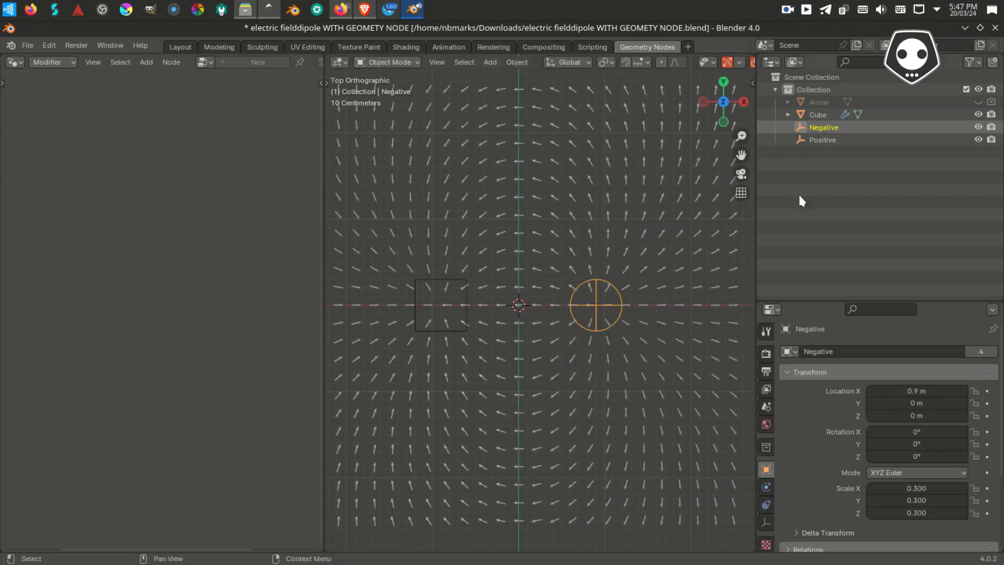
pyautogui.click(818, 139)
pyautogui.press('g')
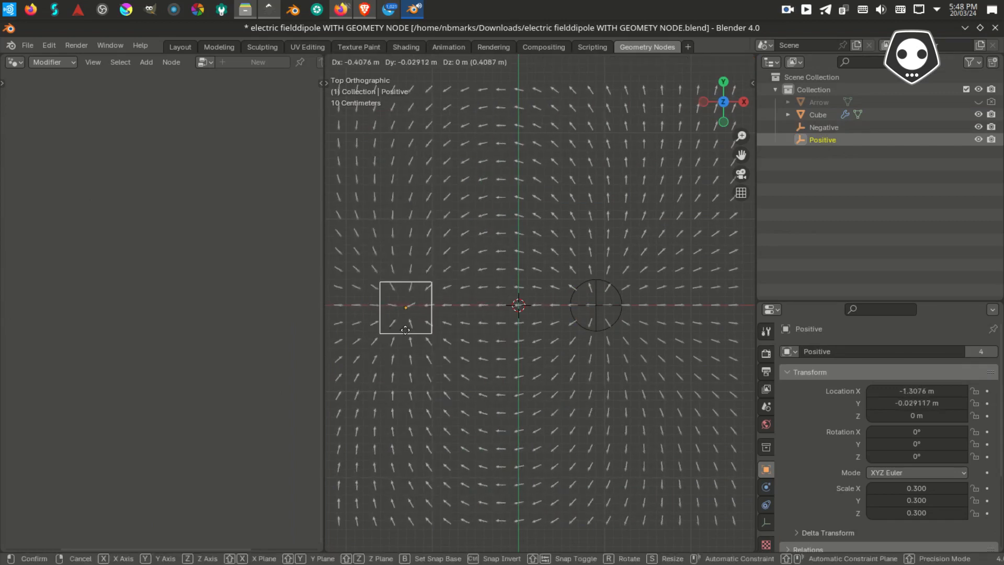
pyautogui.press('Escape')
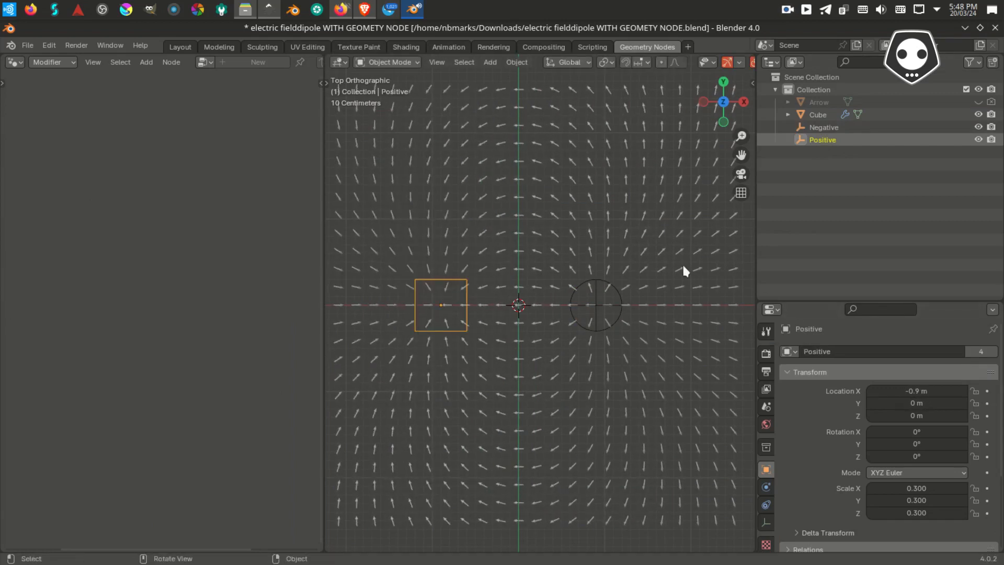
# - Select the Cube and look through its Geometry Nodes modifier inputs for charges, grid size and vertices
pyautogui.click(815, 115)
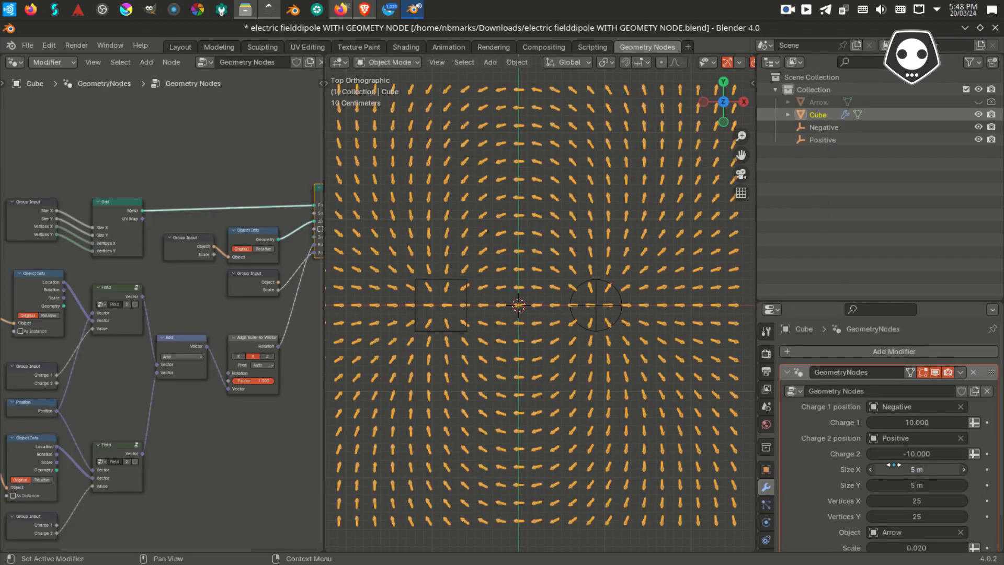
pyautogui.scroll(-3, 903, 453)
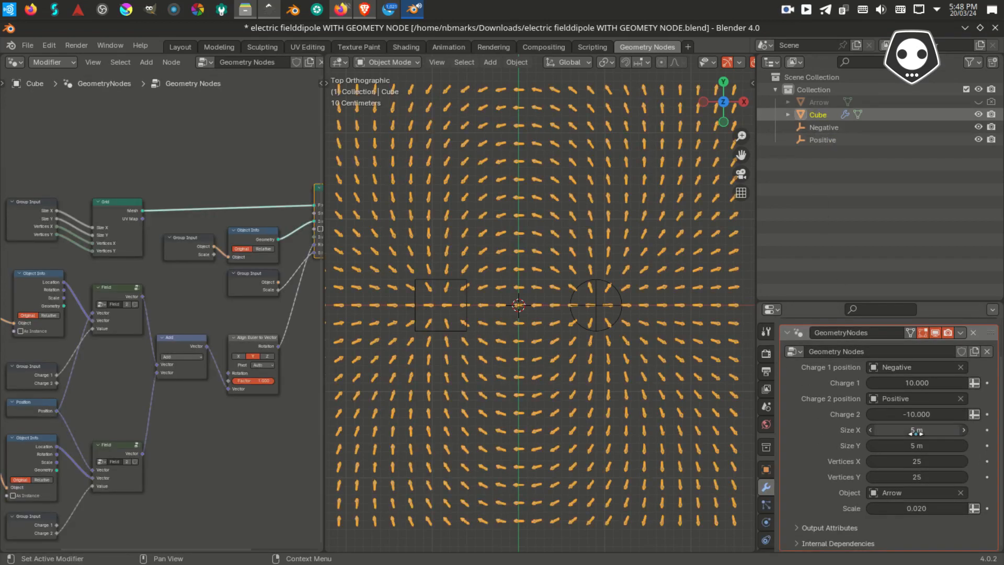
pyautogui.moveTo(915, 434); pyautogui.dragTo(917, 432)
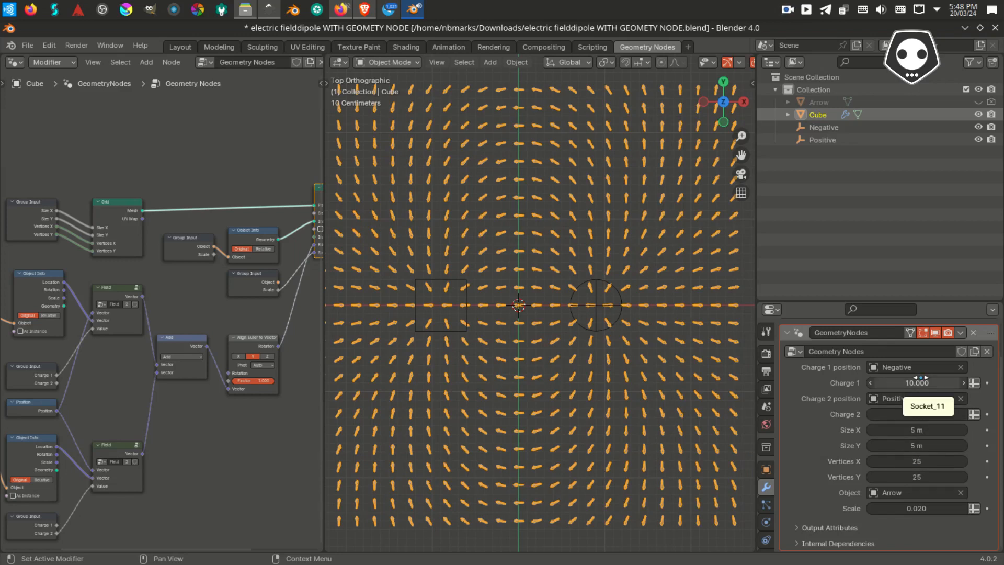
pyautogui.scroll(1, 923, 378)
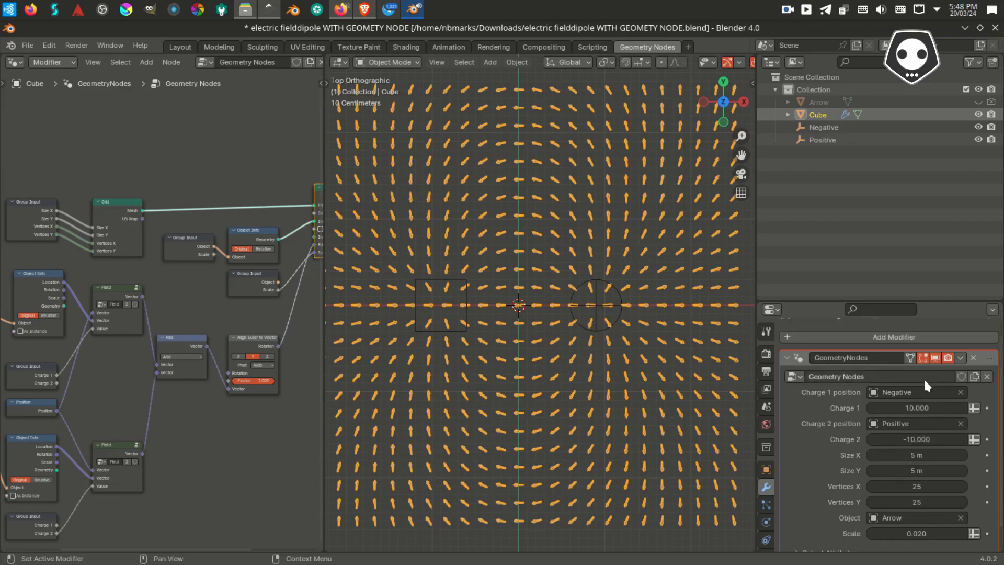
pyautogui.scroll(-1, 923, 377)
pyautogui.scroll(-1, 652, 343)
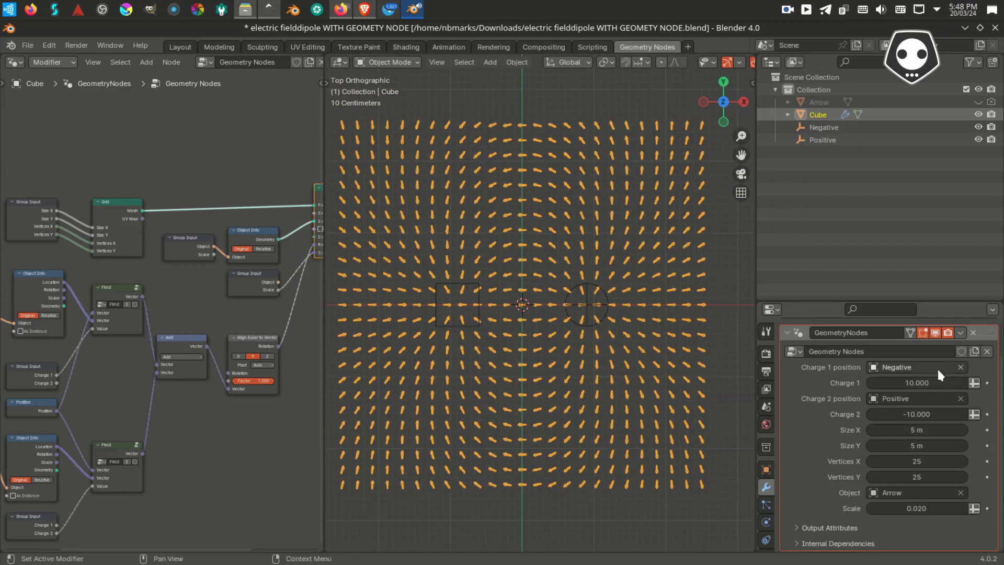
# - Try Charge 1 at 22 and vary it, then return it to 10
pyautogui.click(910, 383)
pyautogui.write('22')
pyautogui.press('Return')
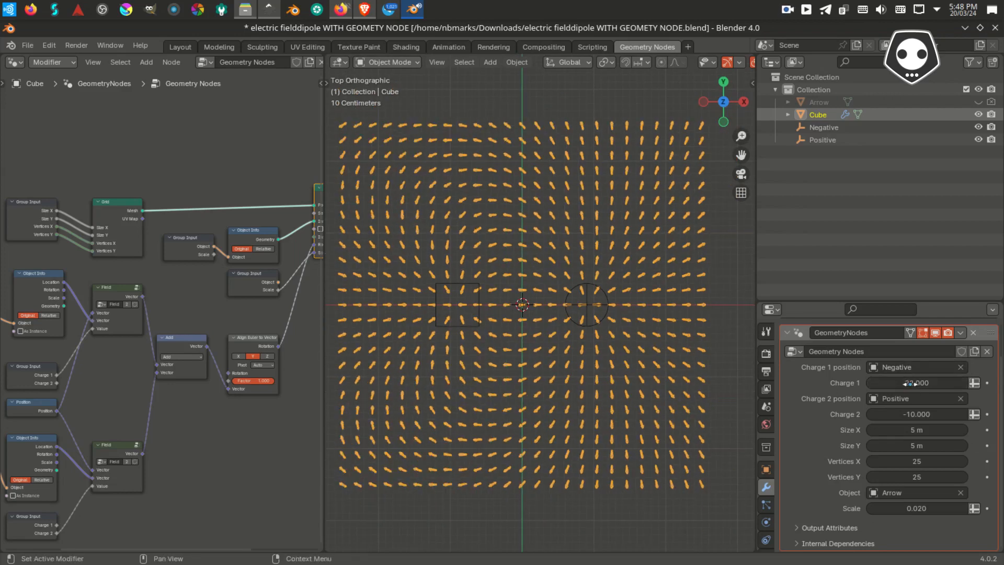
pyautogui.moveTo(910, 383); pyautogui.dragTo(888, 383)
pyautogui.doubleClick(920, 384)
pyautogui.write('10')
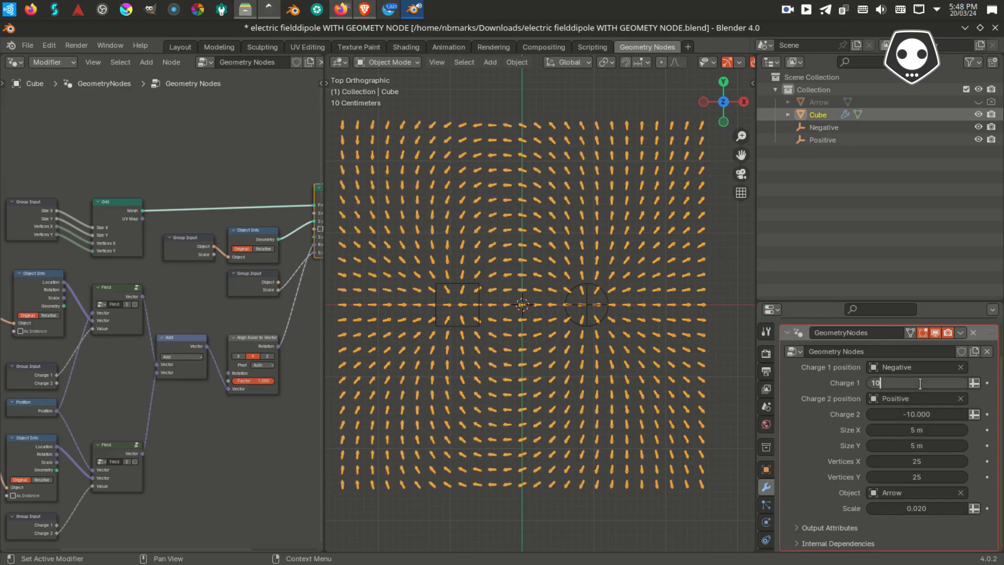
pyautogui.press('Return')
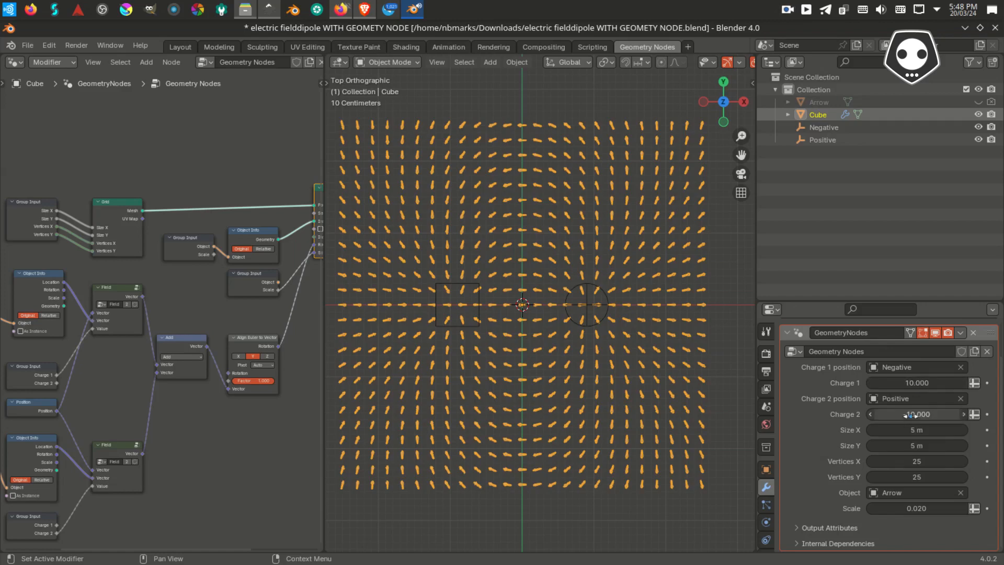
# - Set the modifier's Charge 2 value to 100
pyautogui.moveTo(917, 414); pyautogui.dragTo(942, 414)
pyautogui.click(942, 414)
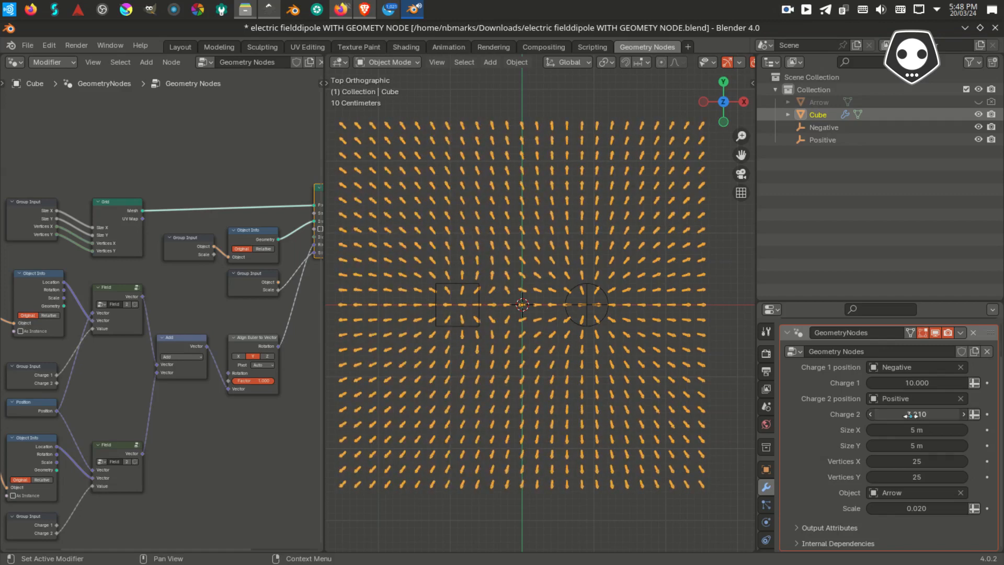
pyautogui.write('100')
# - Clear the object assigned as the Charge 2 position
pyautogui.click(962, 400)
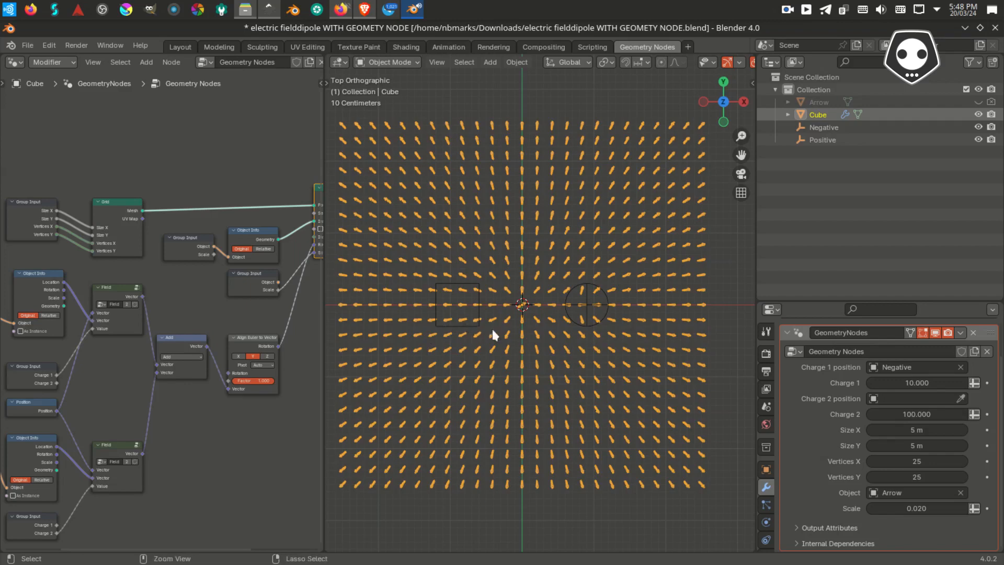
pyautogui.scroll(1, 488, 328)
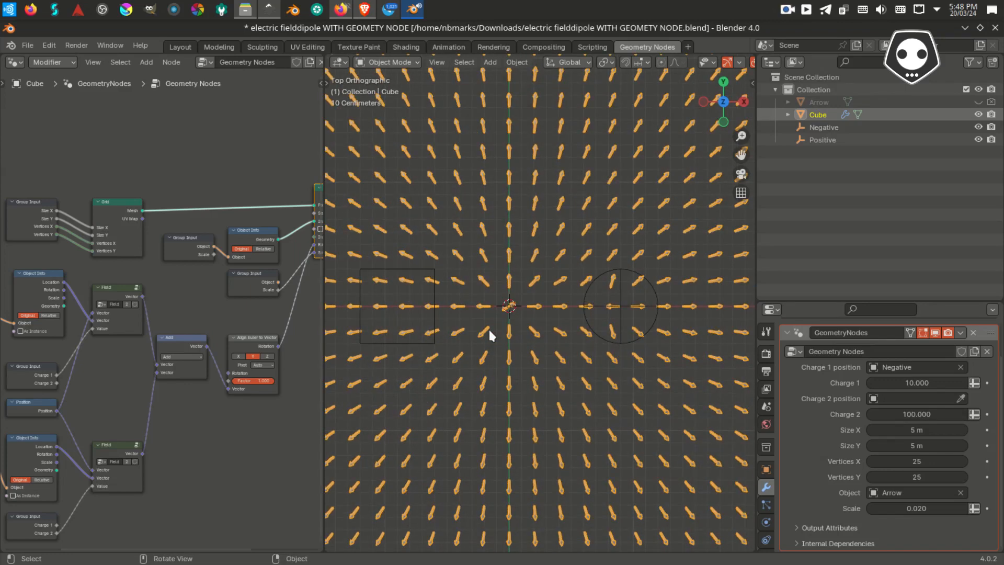
pyautogui.scroll(-2, 488, 328)
# - Set Charge 2 to -100 and inspect the arrow field around the charges
pyautogui.click(898, 417)
pyautogui.press('BackSpace')
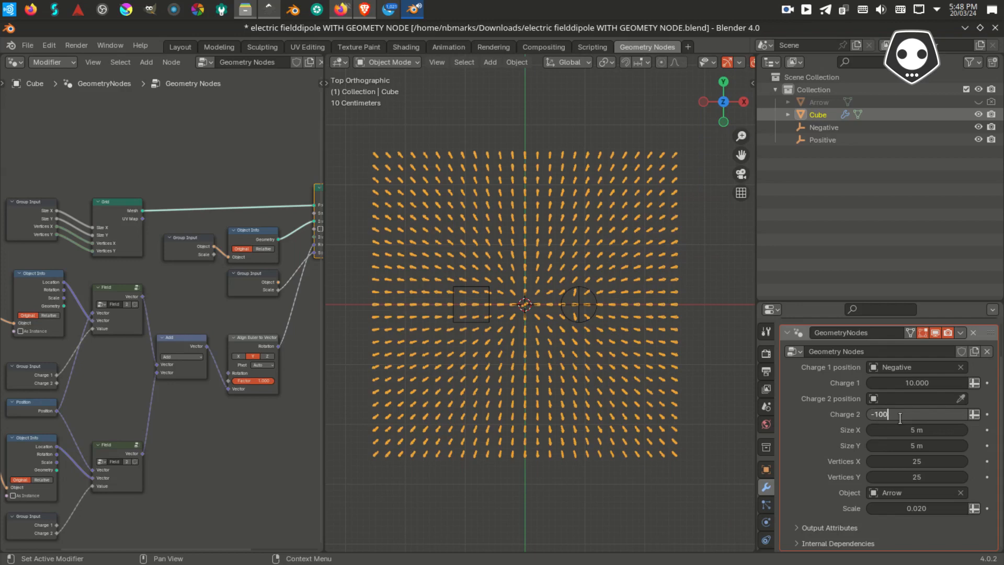
pyautogui.press('Return')
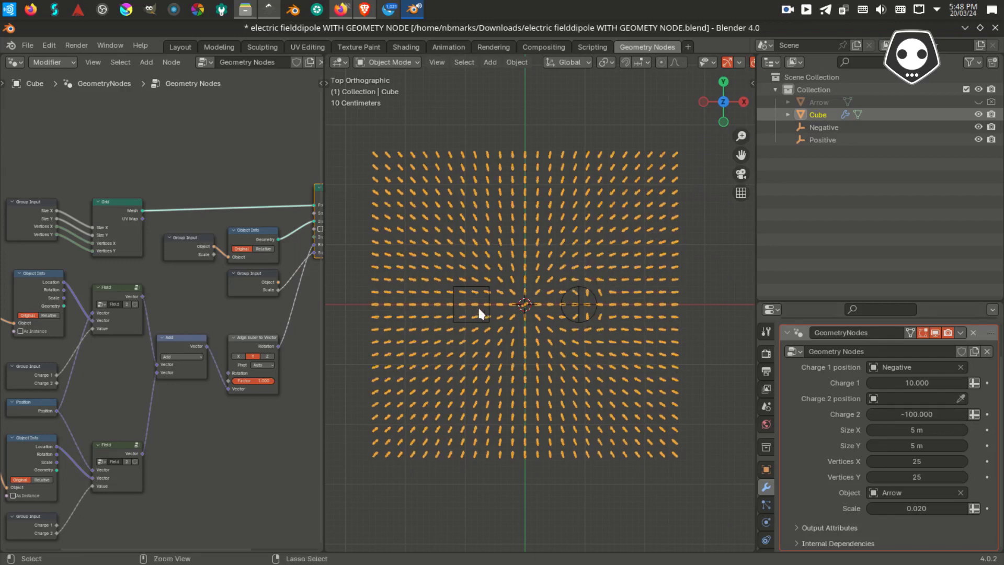
pyautogui.scroll(5, 465, 308)
pyautogui.scroll(-5, 448, 281)
# - Set the modifier's Charge 2 value to -10
pyautogui.doubleClick(919, 413)
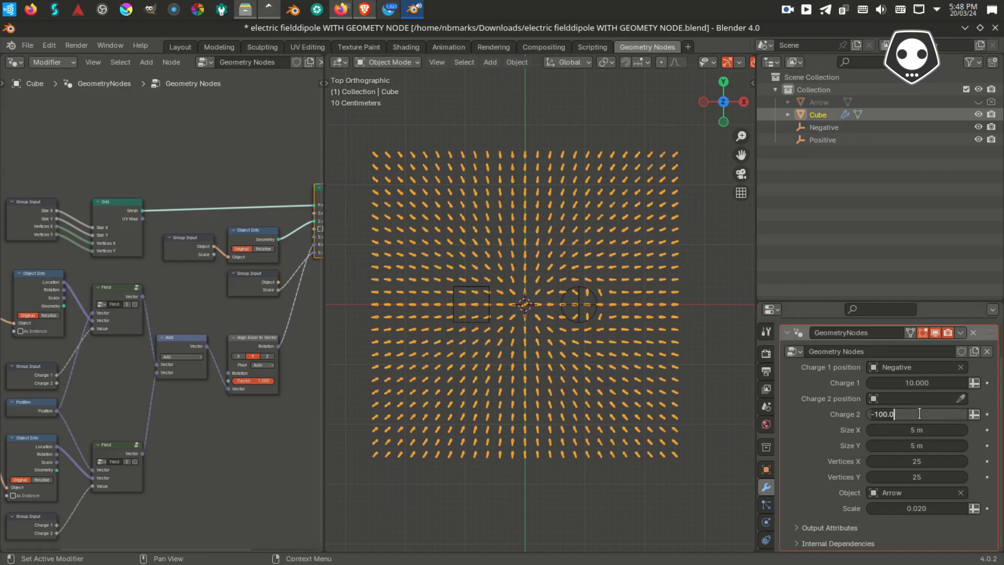
pyautogui.press('BackSpace')
pyautogui.press('BackSpace')
pyautogui.press('BackSpace')
pyautogui.press('BackSpace')
pyautogui.press('BackSpace')
pyautogui.write('10')
pyautogui.press('Return')
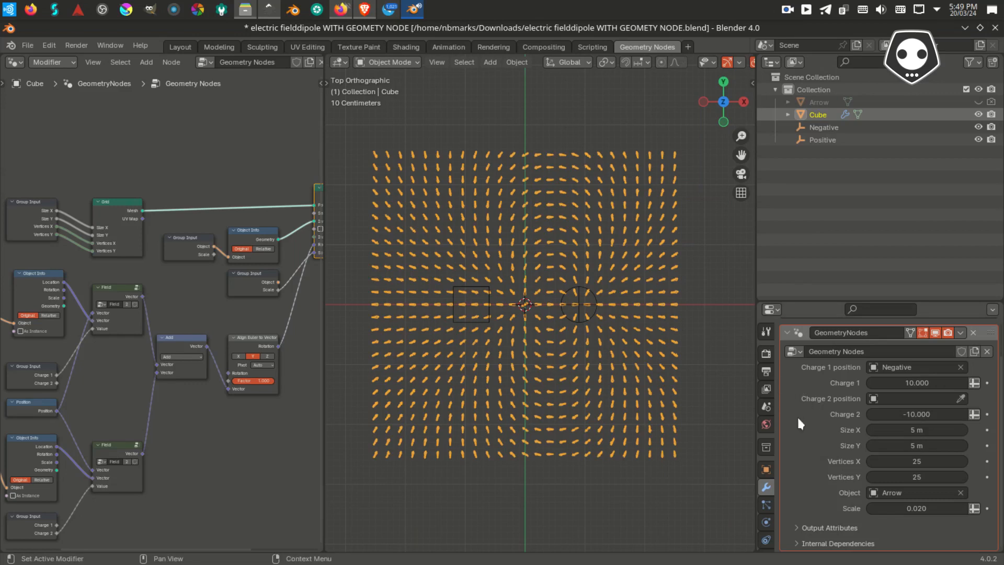
# - Replace the properties area with the text editor and start a new line below the existing note
pyautogui.hotkey('shift', 'F11')
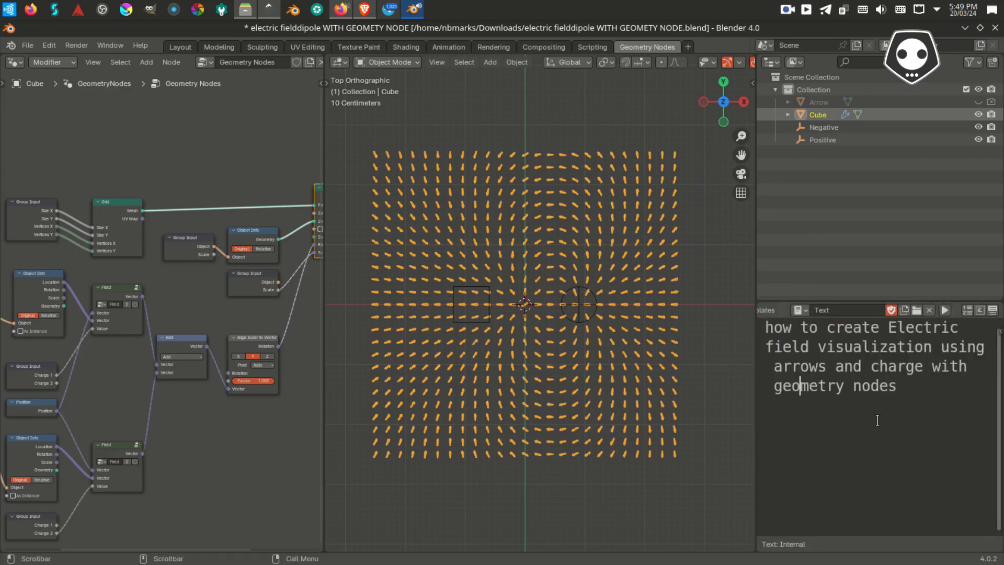
pyautogui.click(904, 393)
pyautogui.write('LEAR')
pyautogui.press('BackSpace')
pyautogui.press('BackSpace')
pyautogui.press('BackSpace')
pyautogui.press('BackSpace')
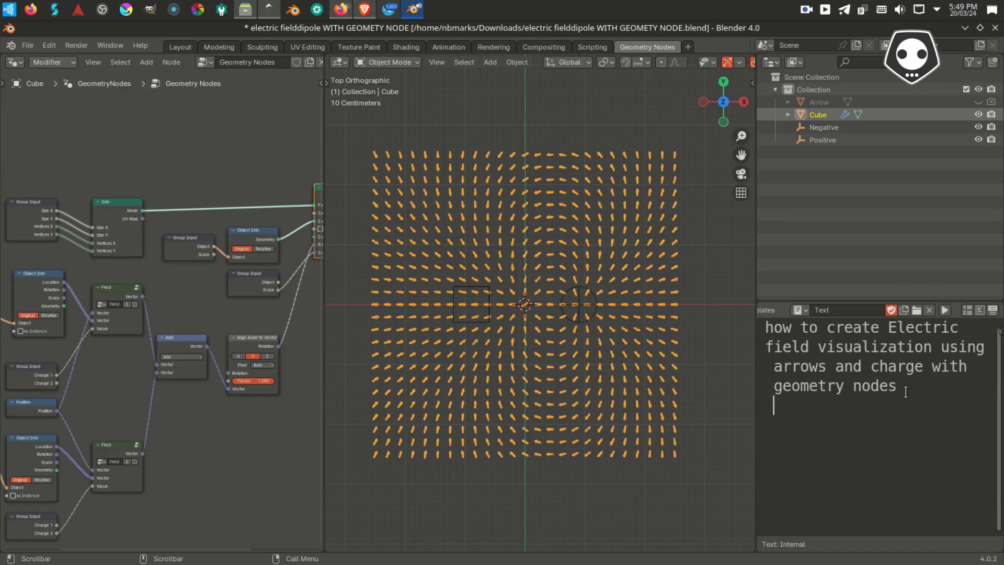
# - Add the lines "learn geometry node" and "just you set node" to the note
pyautogui.write('learn geo')
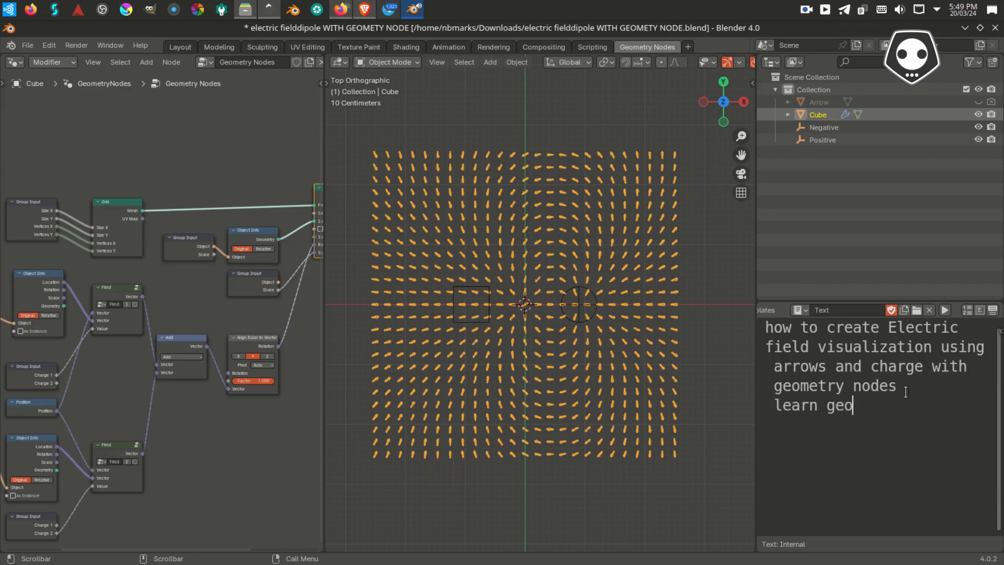
pyautogui.write('metry nodejuist')
pyautogui.press('BackSpace')
pyautogui.press('BackSpace')
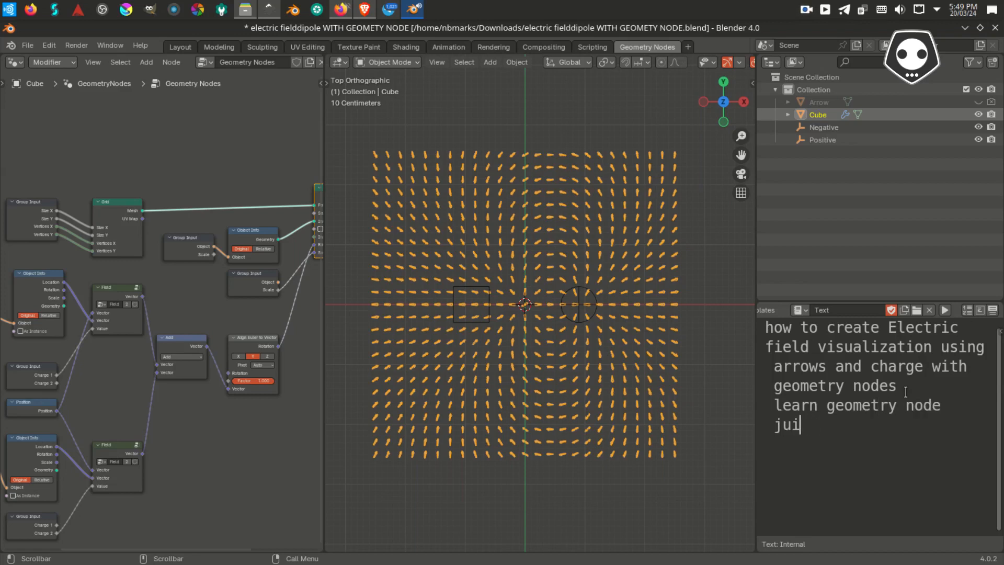
pyautogui.write('st you s')
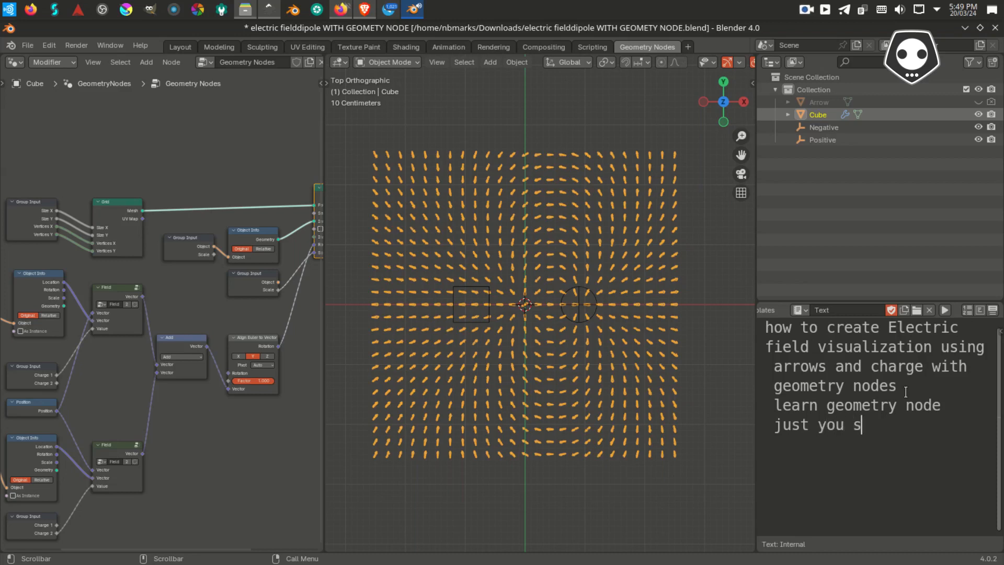
pyautogui.write('et node')
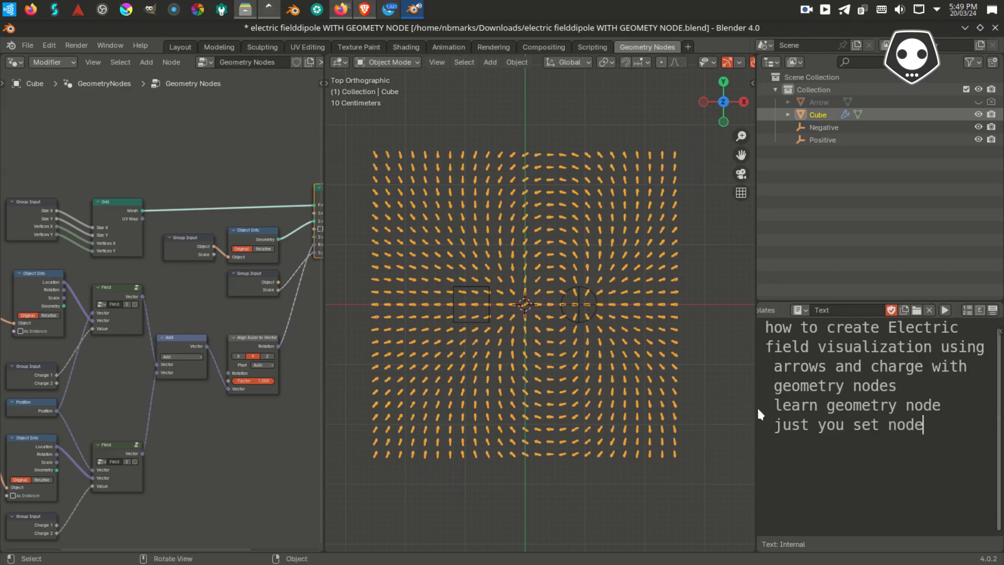
# - Widen the node editor to show the full node tree, narrowing the 3D viewport beside the note and outliner
pyautogui.moveTo(753, 409); pyautogui.dragTo(890, 403)
pyautogui.moveTo(325, 319); pyautogui.dragTo(607, 339)
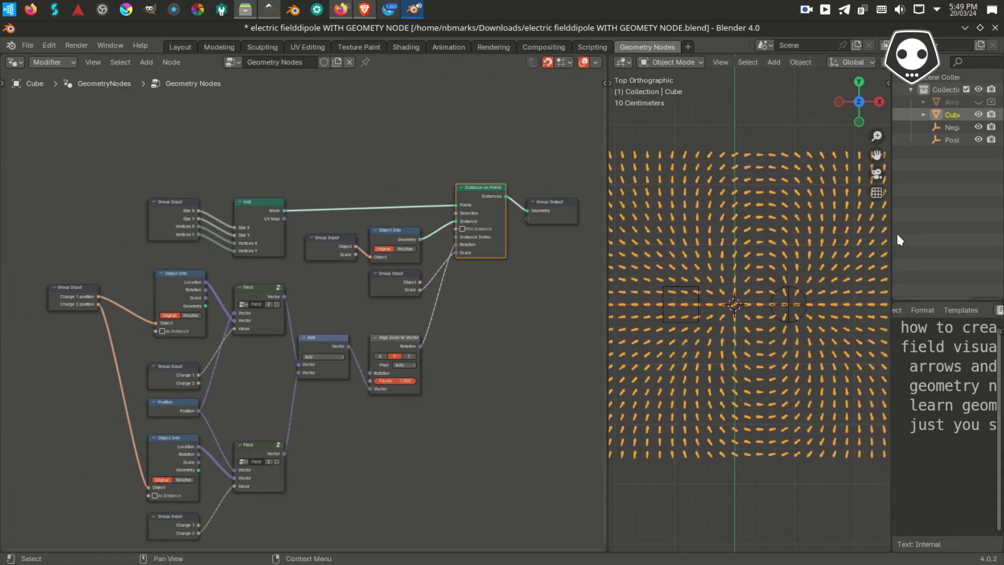
pyautogui.moveTo(893, 235); pyautogui.dragTo(756, 234)
# - Select the Negative empty, view the Empty types that can be added, and select the Positive empty
pyautogui.click(826, 128)
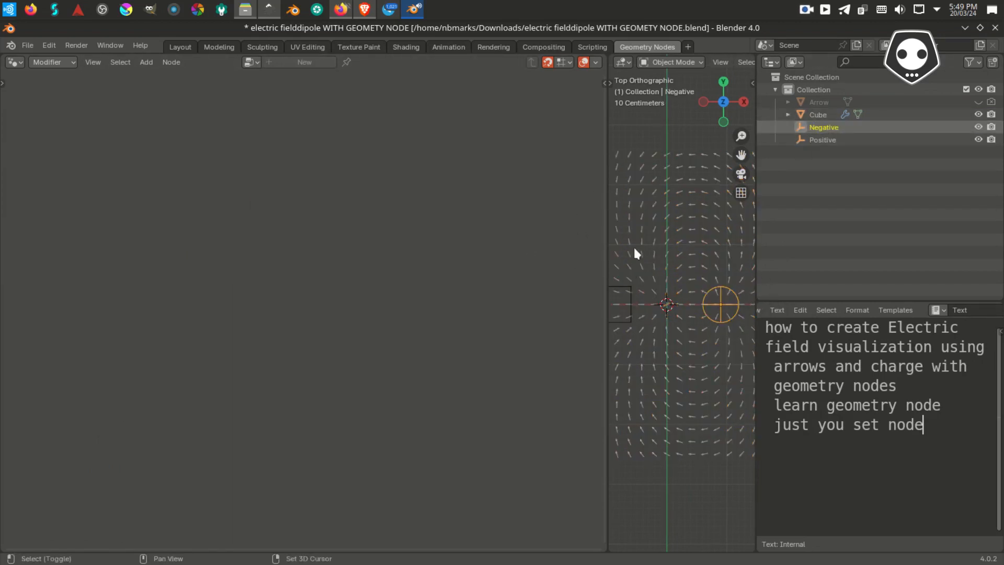
pyautogui.hotkey('shift', 'a')
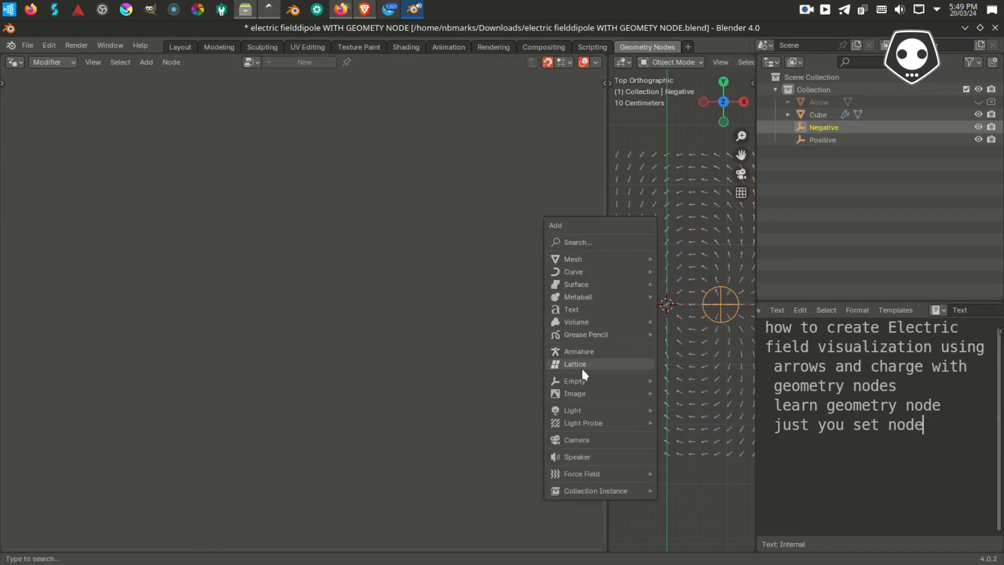
pyautogui.moveTo(580, 385)
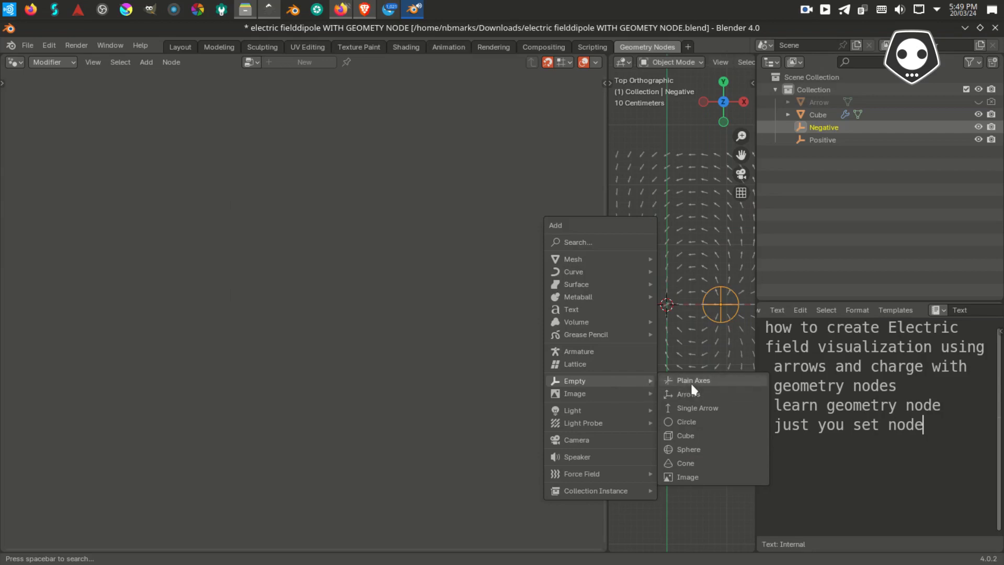
pyautogui.click(825, 140)
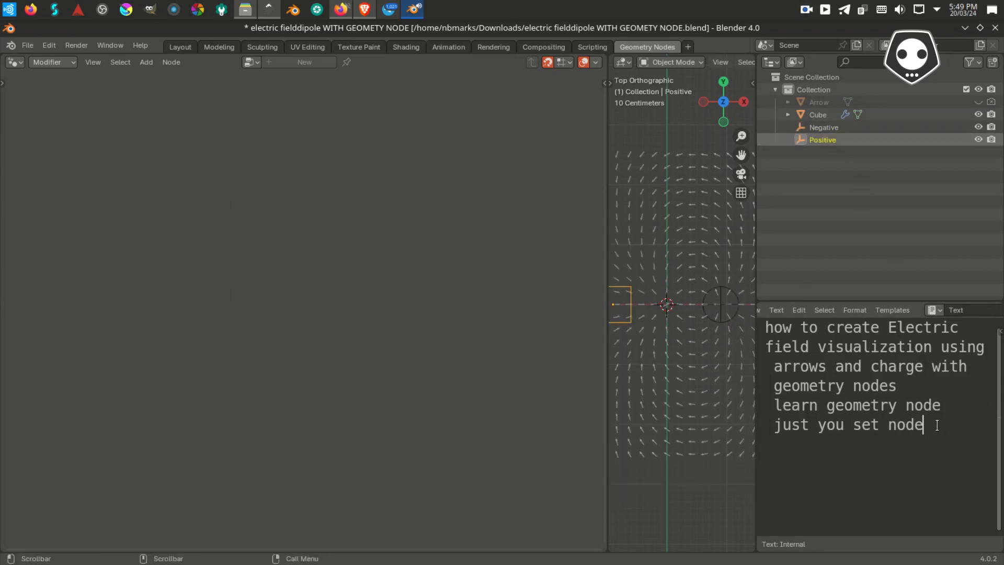
# - Add the lines "add empty > add cube" and "add arrow or model it" to the note
pyautogui.press('Return')
pyautogui.write('add empty')
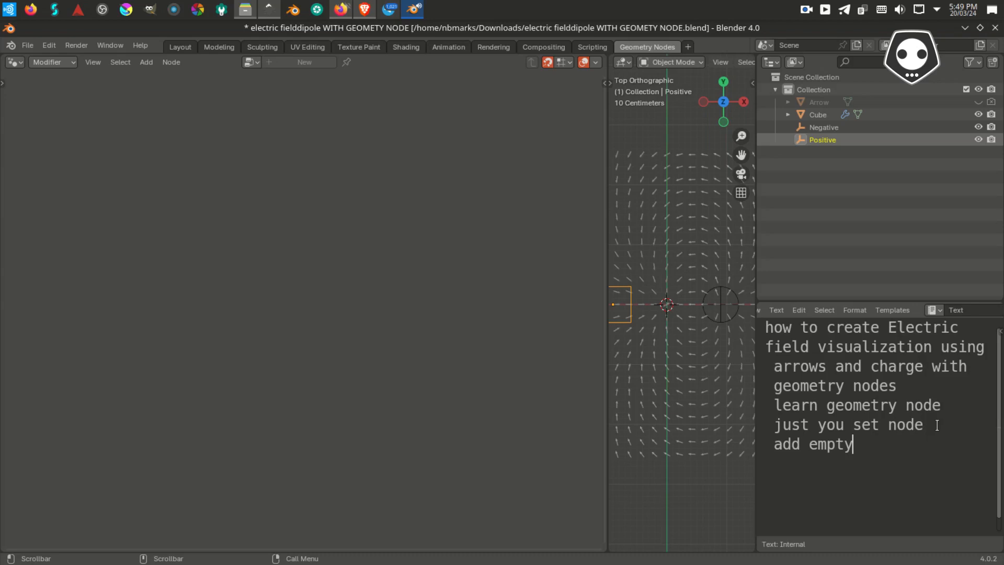
pyautogui.write(' > add cube')
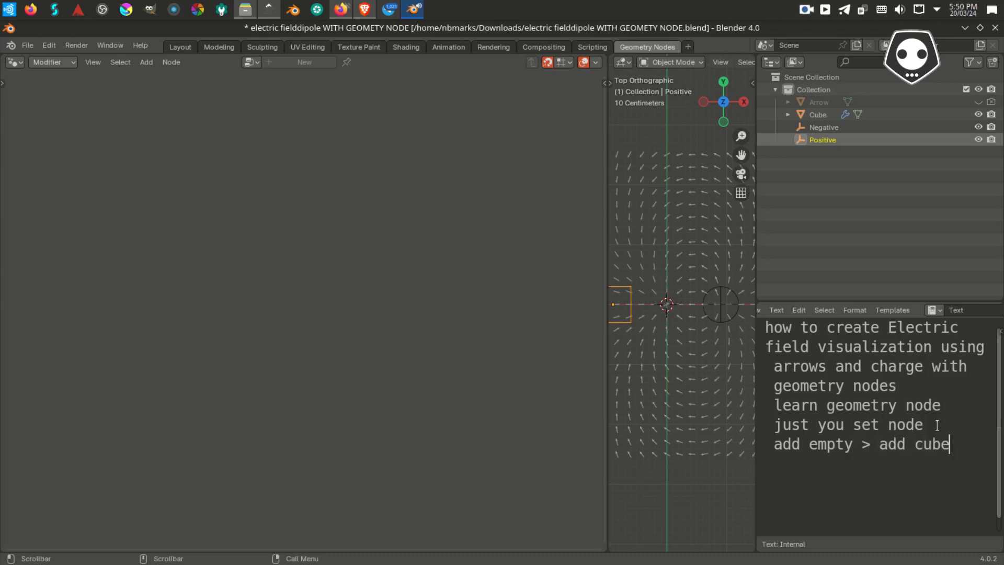
pyautogui.press('Return')
pyautogui.write('add')
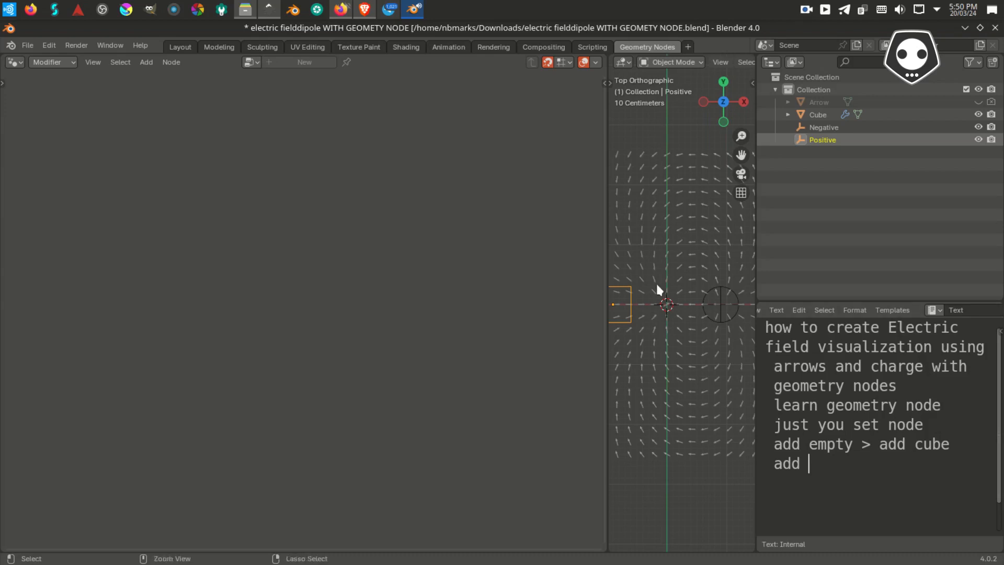
pyautogui.write(' arrow')
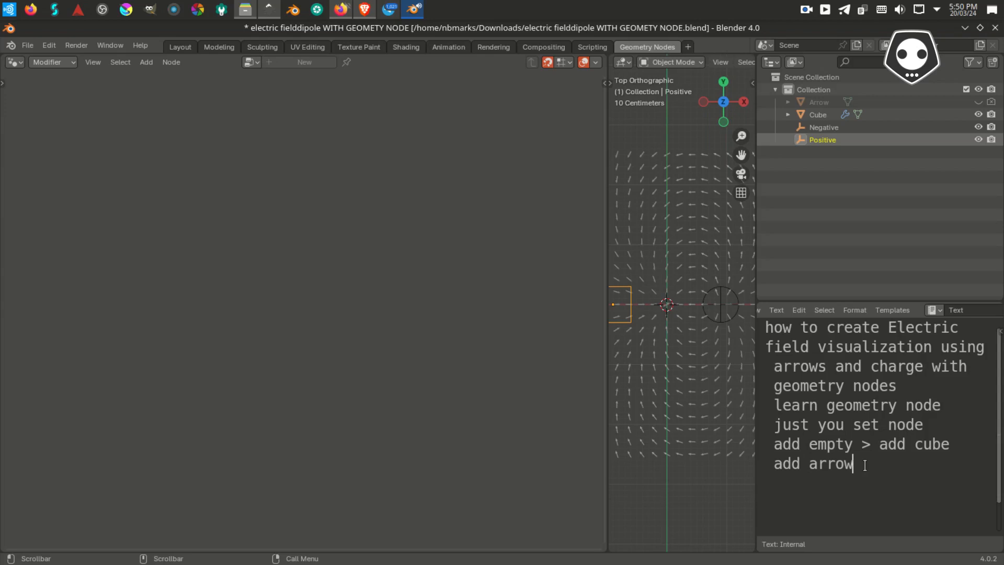
pyautogui.write(' or model it')
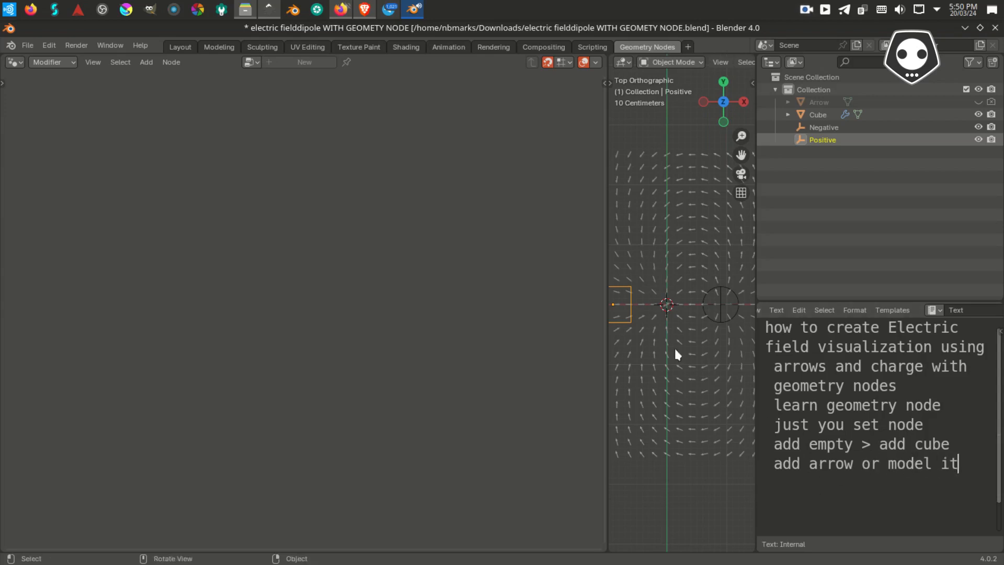
# - Select the Cube to show its node tree, then widen the node editor and narrow the outliner and note
pyautogui.click(819, 115)
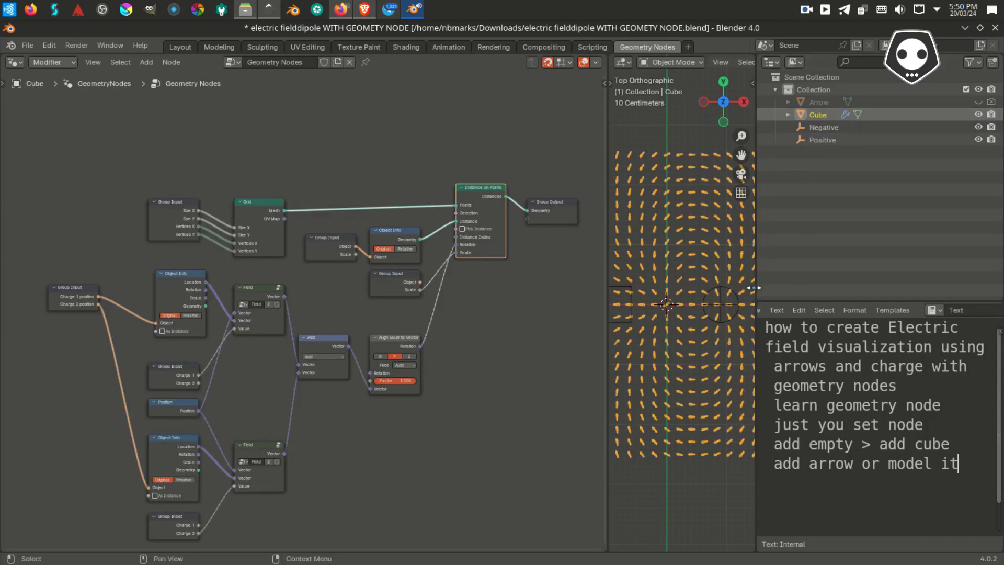
pyautogui.moveTo(757, 291); pyautogui.dragTo(806, 283)
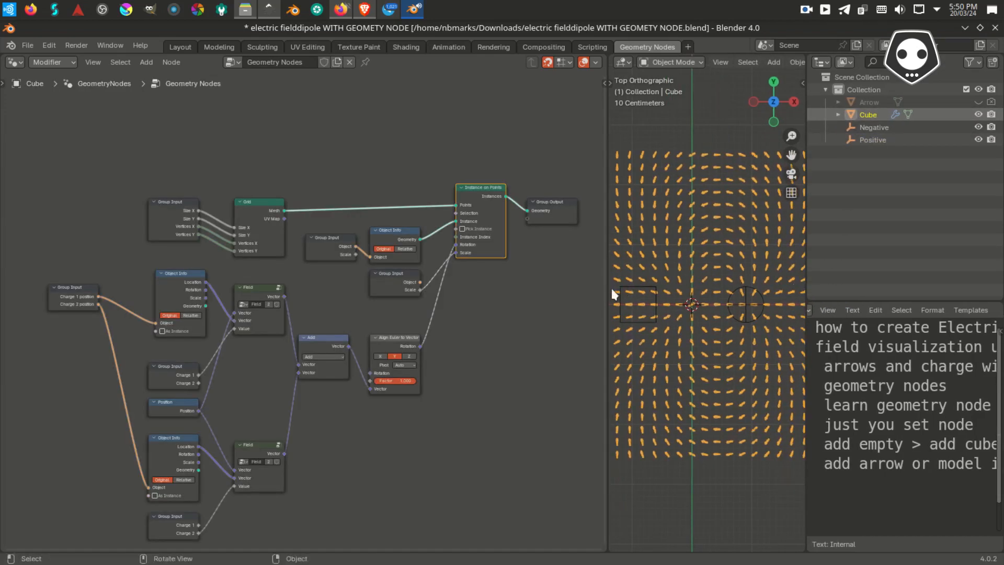
pyautogui.moveTo(608, 291); pyautogui.dragTo(728, 291)
# - Focus on the Instance on Points node, search the addable nodes for "instan" and close the search without adding one
pyautogui.moveTo(280, 366); pyautogui.dragTo(363, 335, button='middle')
pyautogui.moveTo(584, 249); pyautogui.dragTo(415, 312, button='middle')
pyautogui.keyDown('shift'); pyautogui.scroll(6, 465, 237); pyautogui.keyUp('shift')
pyautogui.keyDown('shift'); pyautogui.scroll(-6, 464, 237); pyautogui.keyUp('shift')
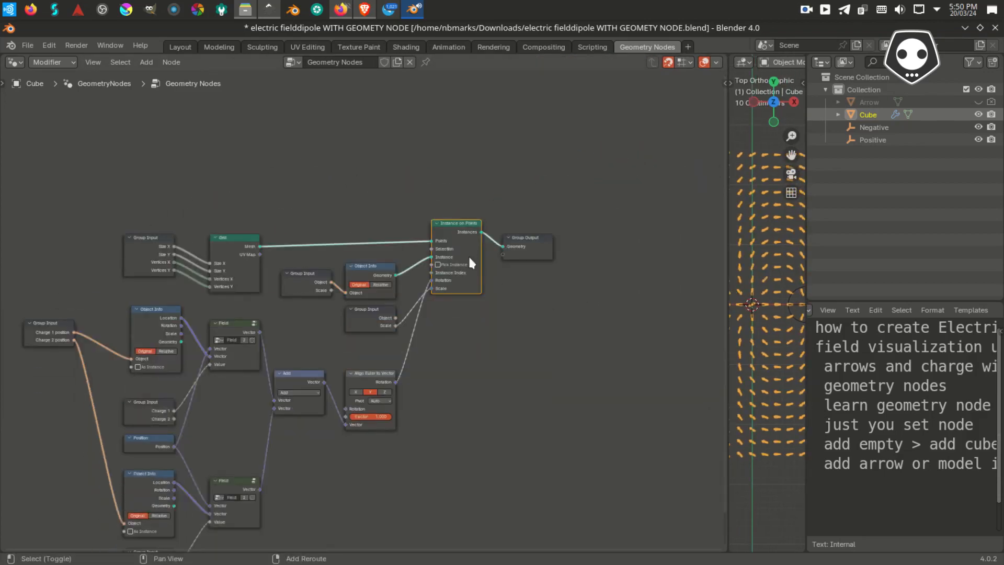
pyautogui.scroll(6, 464, 257)
pyautogui.scroll(4, 581, 172)
pyautogui.moveTo(582, 174); pyautogui.dragTo(539, 280, button='middle')
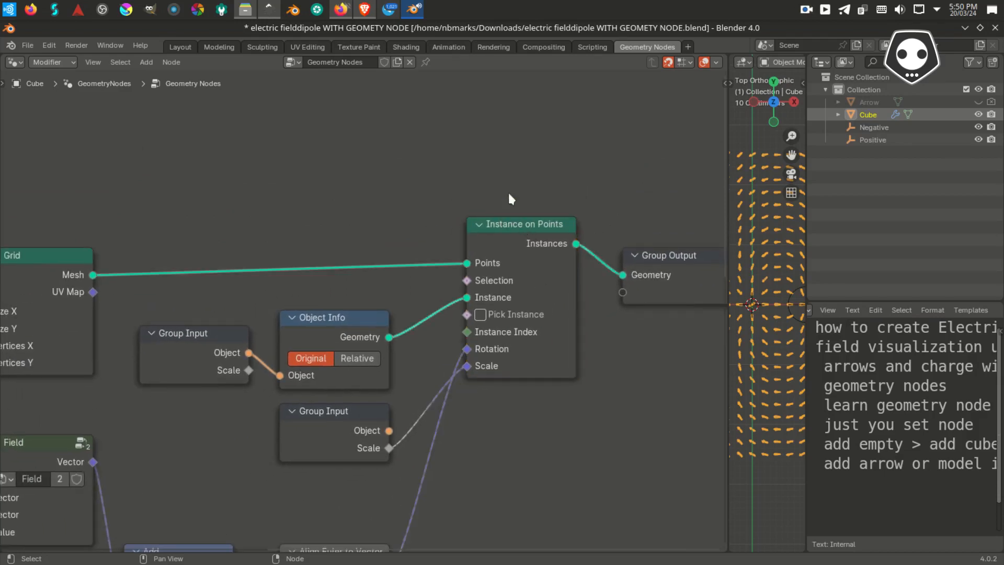
pyautogui.hotkey('shift', 'a')
pyautogui.write('s')
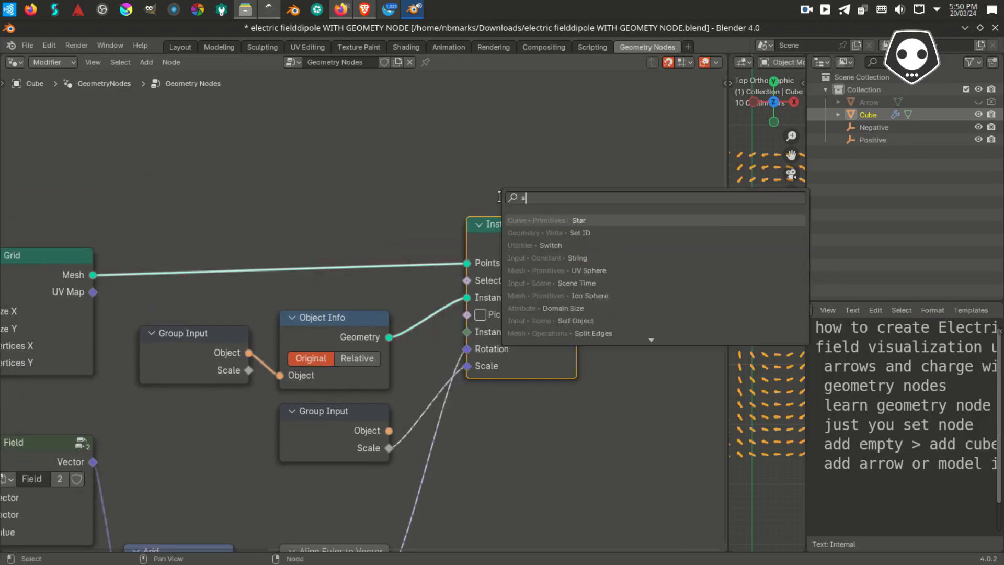
pyautogui.press('BackSpace')
pyautogui.write('instan')
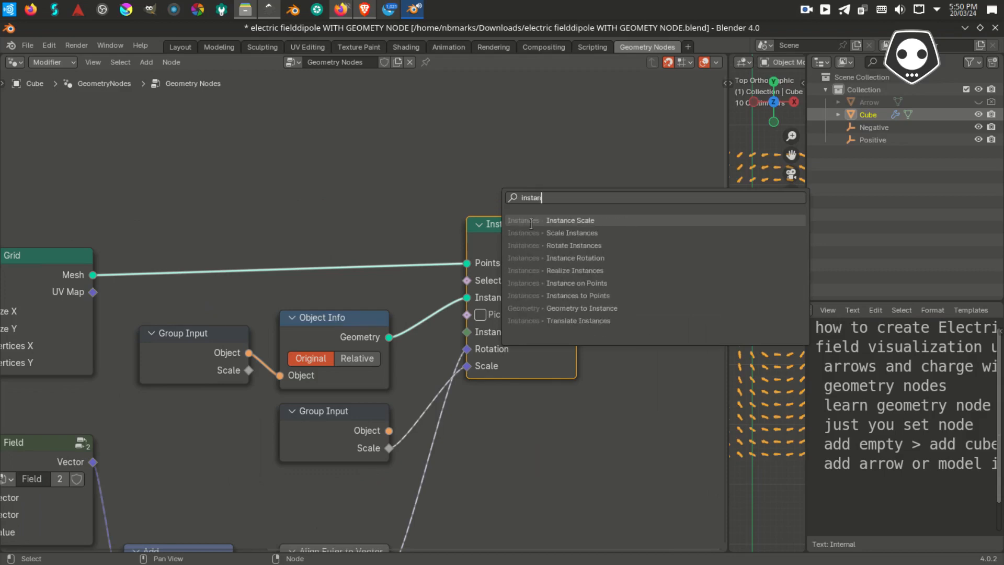
pyautogui.click(547, 87)
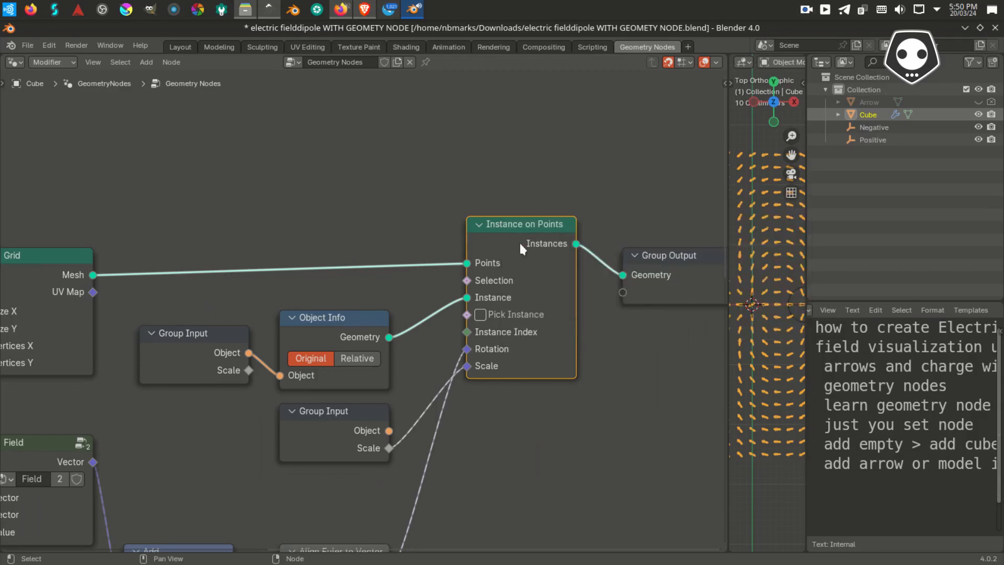
# - Move the Group Input node that feeds Scale down and away from the Object Info node
pyautogui.moveTo(520, 245); pyautogui.dragTo(647, 168, button='middle')
pyautogui.click(482, 236)
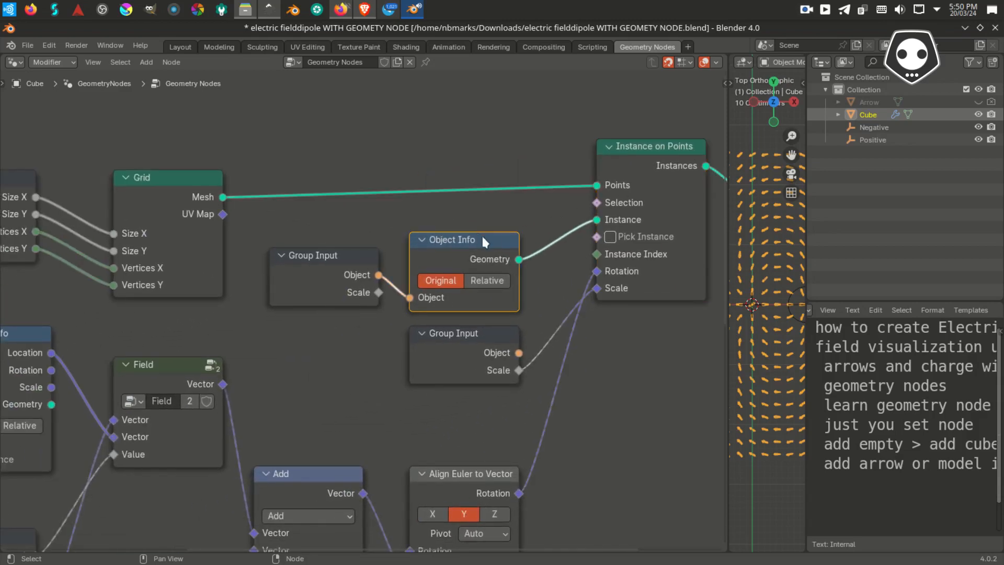
pyautogui.moveTo(482, 236); pyautogui.dragTo(505, 238, button='middle')
pyautogui.moveTo(479, 333); pyautogui.dragTo(401, 364)
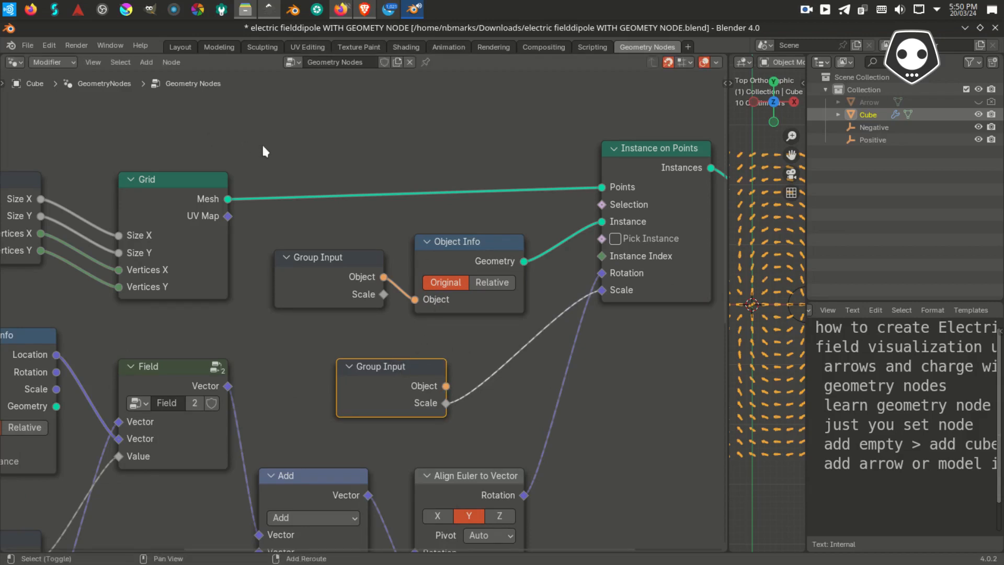
# - Search the addable nodes for "group" and close the search without adding one
pyautogui.hotkey('shift', 'a')
pyautogui.write('s')
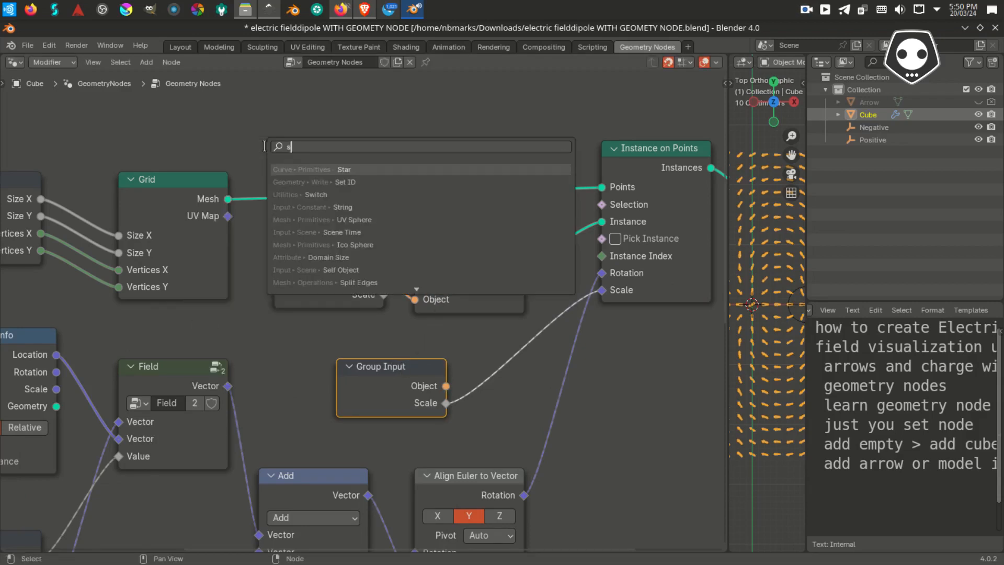
pyautogui.press('BackSpace')
pyautogui.write('group')
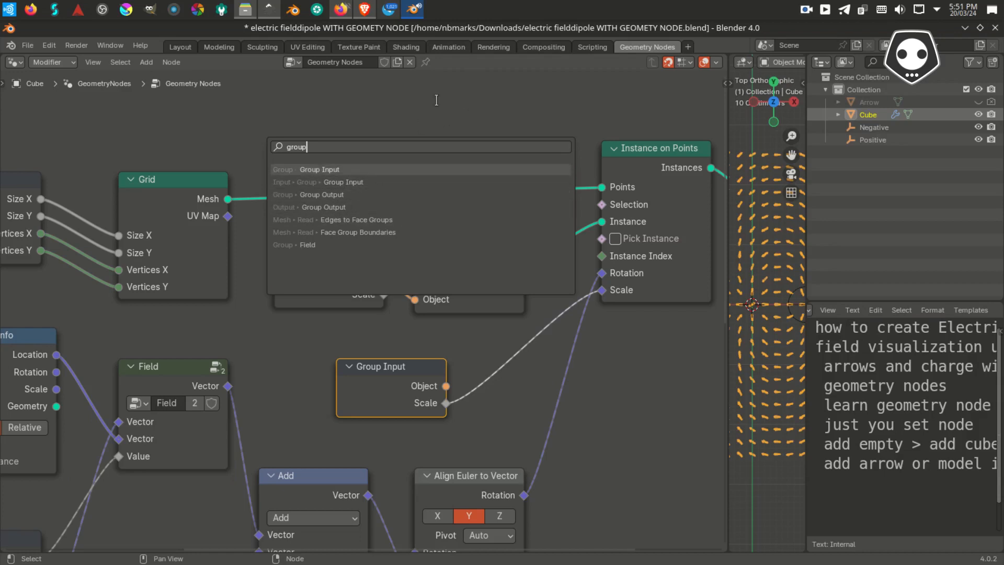
pyautogui.press('Escape')
# - Lower the Object Info node slightly, search the addable nodes for "object" and close the search without adding one
pyautogui.moveTo(471, 245); pyautogui.dragTo(473, 261)
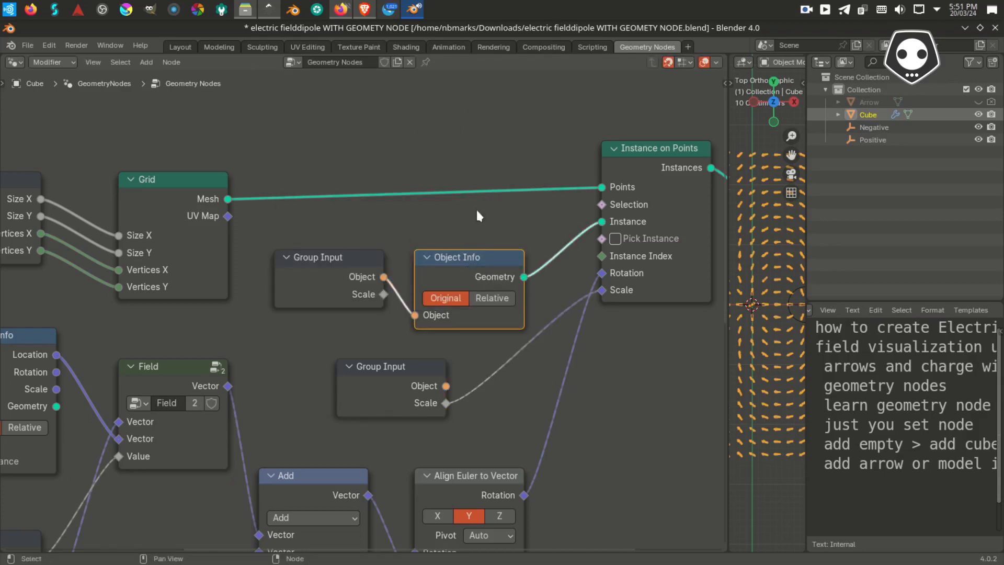
pyautogui.hotkey('shift', 'a')
pyautogui.click(476, 178)
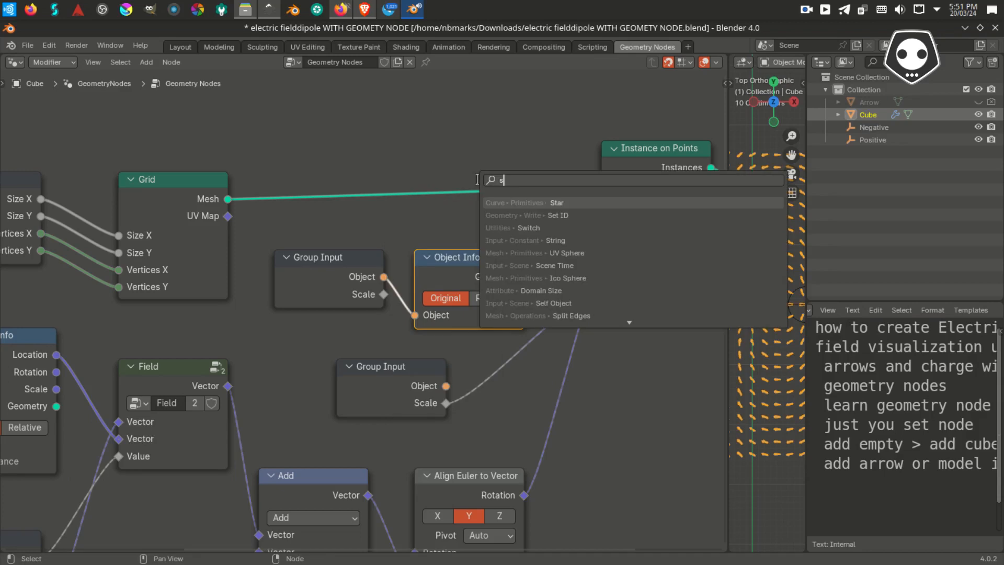
pyautogui.write('object')
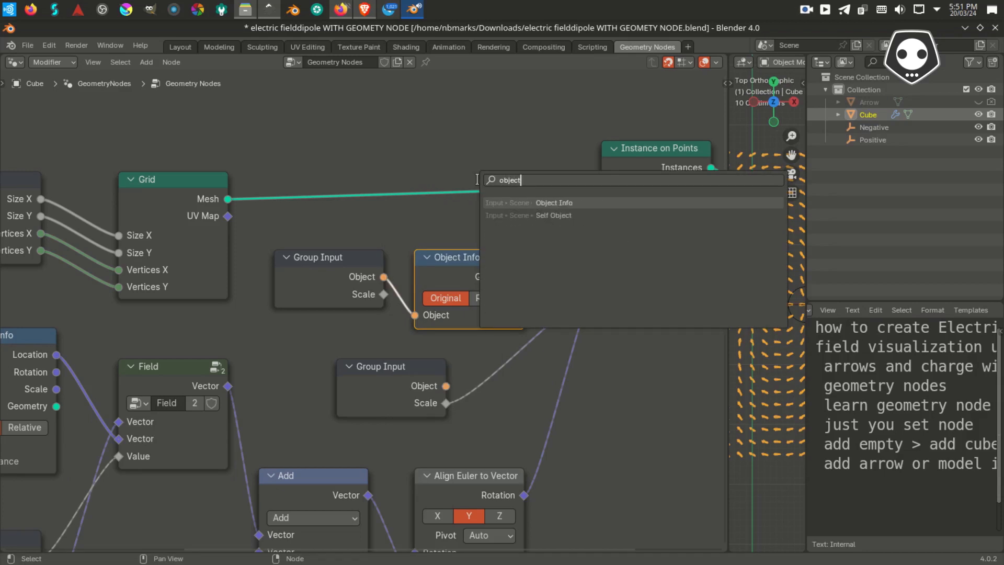
pyautogui.press('Escape')
# - Space out the Object Info node and the two Group Input nodes that supply Object and Scale to Instance on Points
pyautogui.moveTo(294, 316); pyautogui.dragTo(336, 330, button='middle')
pyautogui.moveTo(359, 276); pyautogui.dragTo(345, 277)
pyautogui.moveTo(448, 391); pyautogui.dragTo(384, 333, button='middle')
pyautogui.moveTo(388, 340); pyautogui.dragTo(374, 380)
pyautogui.moveTo(429, 217); pyautogui.dragTo(413, 187)
pyautogui.moveTo(304, 215); pyautogui.dragTo(304, 199)
# - Shift the Group Input node that feeds the Grid's size and vertices slightly away from the Grid node
pyautogui.moveTo(84, 231); pyautogui.dragTo(341, 295, button='middle')
pyautogui.click(227, 201)
pyautogui.moveTo(236, 199); pyautogui.dragTo(218, 194)
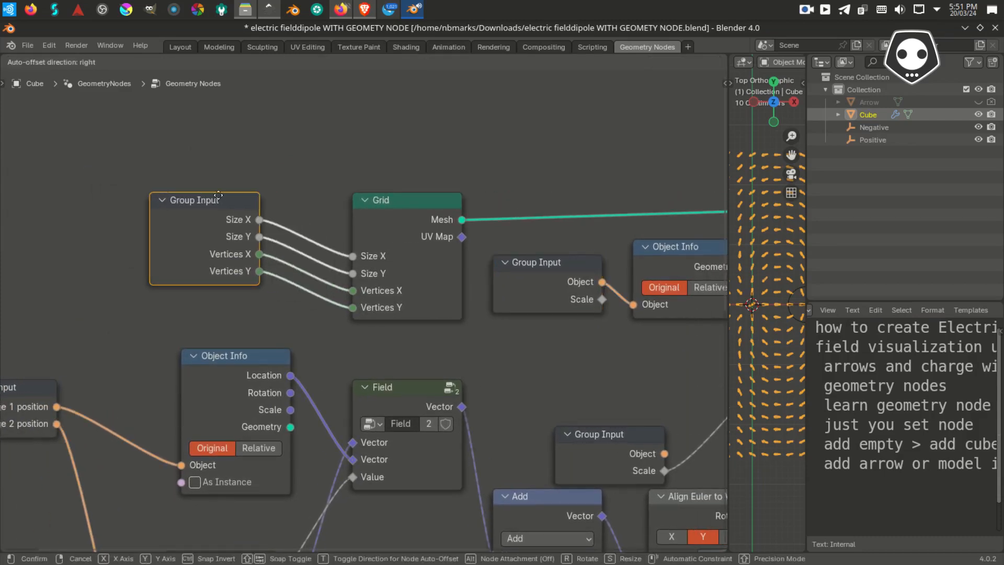
pyautogui.click(218, 194)
pyautogui.moveTo(321, 175); pyautogui.dragTo(291, 177, button='middle')
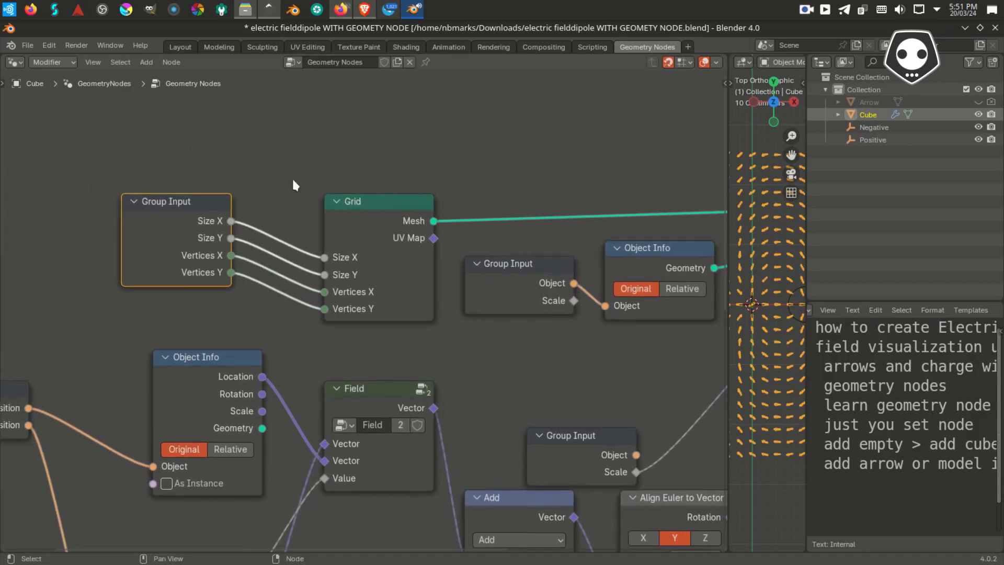
# - Search the addable nodes for "gri" and close the search without adding one
pyautogui.click(354, 208)
pyautogui.click(446, 165)
pyautogui.hotkey('shift', 'a')
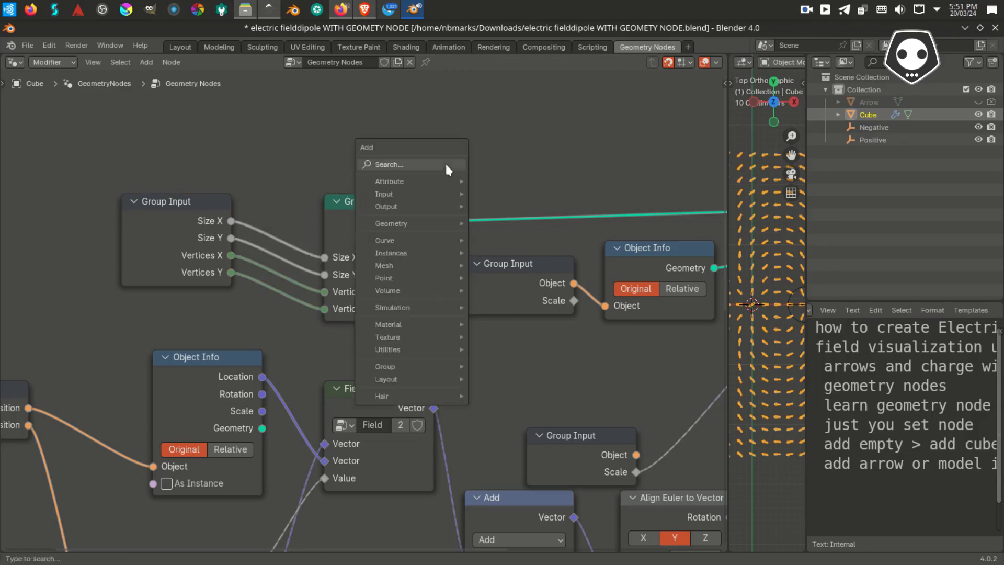
pyautogui.write('s')
pyautogui.write('gri')
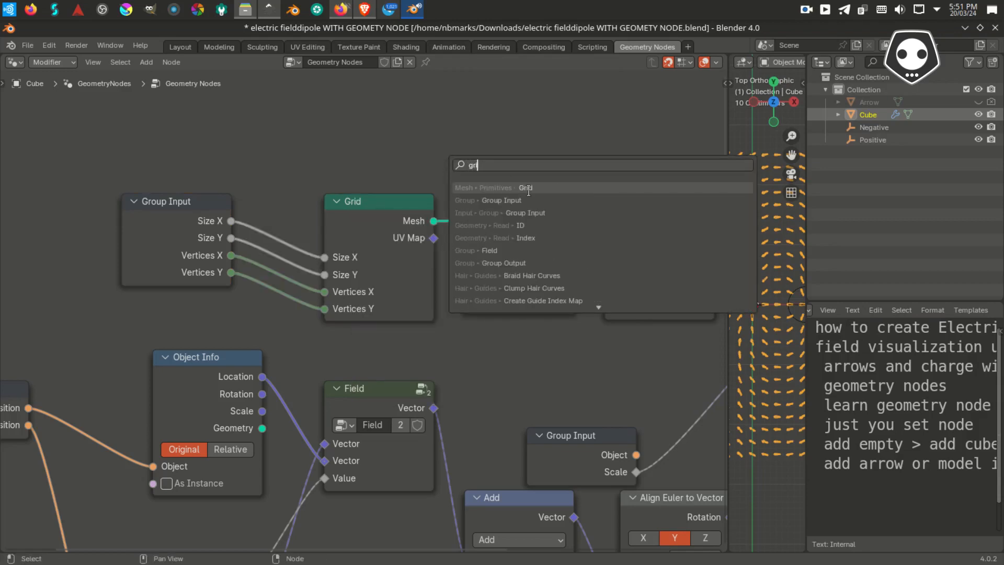
pyautogui.click(511, 138)
# - Raise the Scale Group Input node and the Align Euler to Vector node below it
pyautogui.moveTo(409, 242); pyautogui.dragTo(335, 202, button='middle')
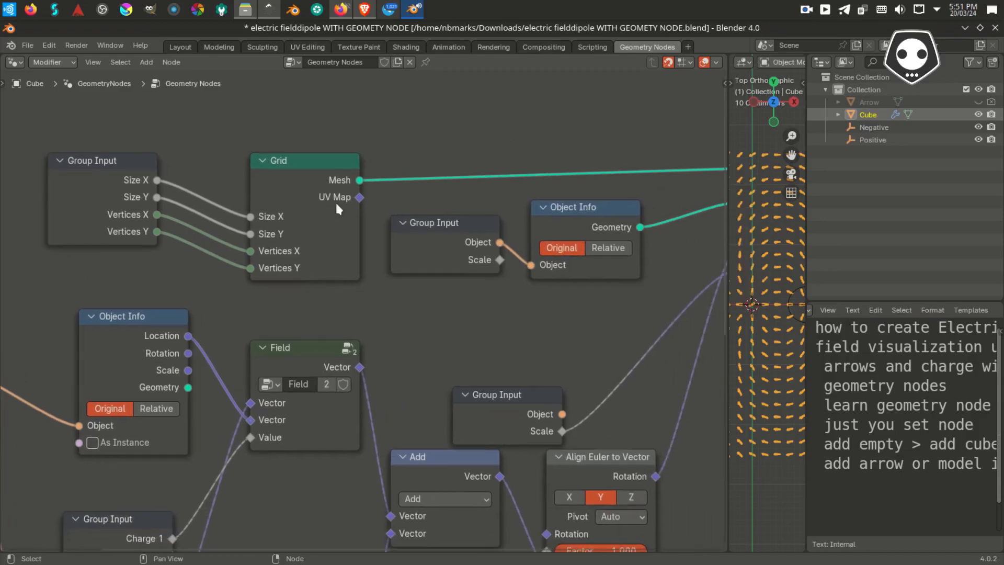
pyautogui.moveTo(270, 315); pyautogui.dragTo(231, 277, button='middle')
pyautogui.moveTo(426, 280); pyautogui.dragTo(220, 260, button='middle')
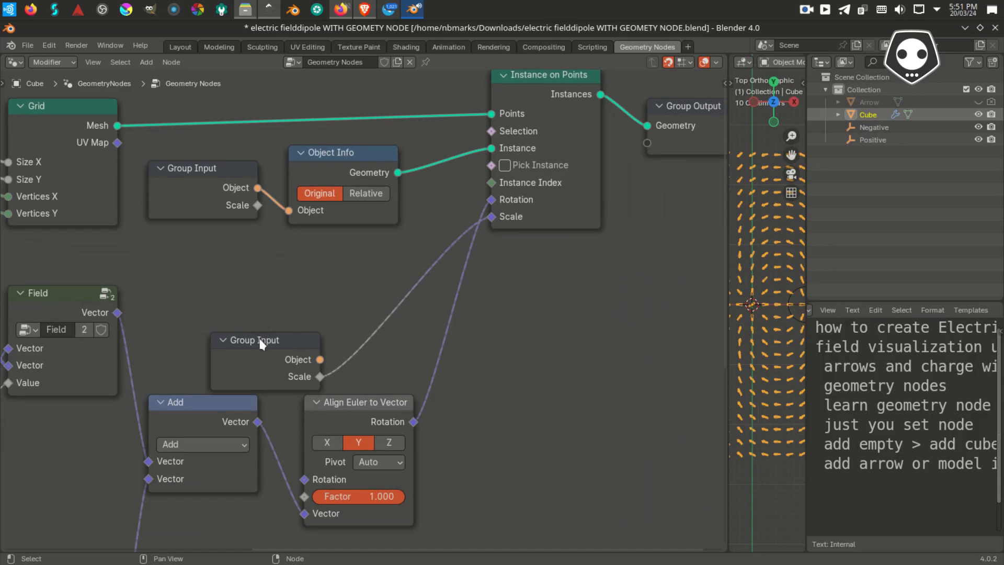
pyautogui.moveTo(264, 335); pyautogui.dragTo(279, 285)
pyautogui.moveTo(381, 347); pyautogui.dragTo(480, 254, button='middle')
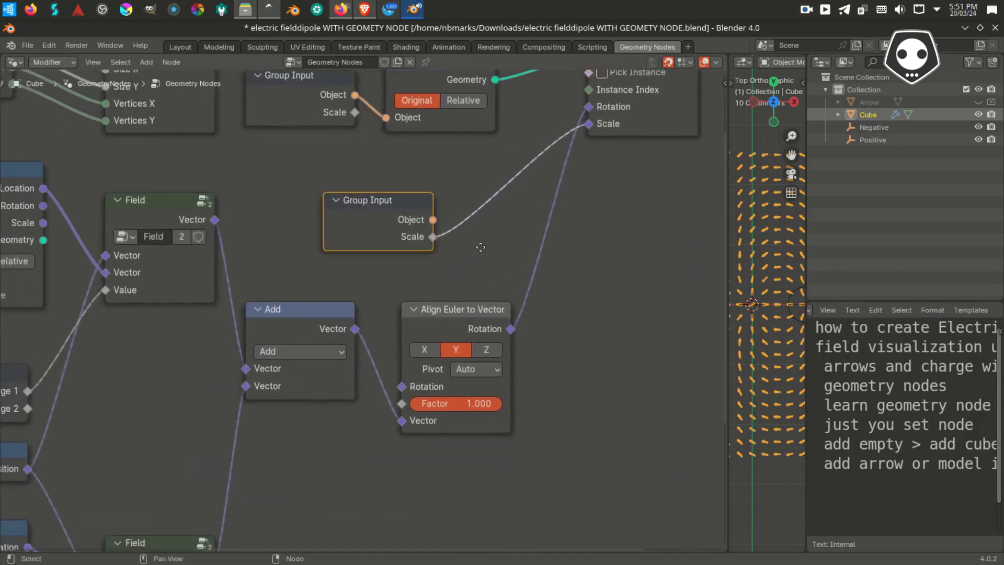
pyautogui.moveTo(451, 310)
pyautogui.mouseDown()
pyautogui.moveTo(473, 294)
pyautogui.moveTo(457, 293)
pyautogui.mouseUp()
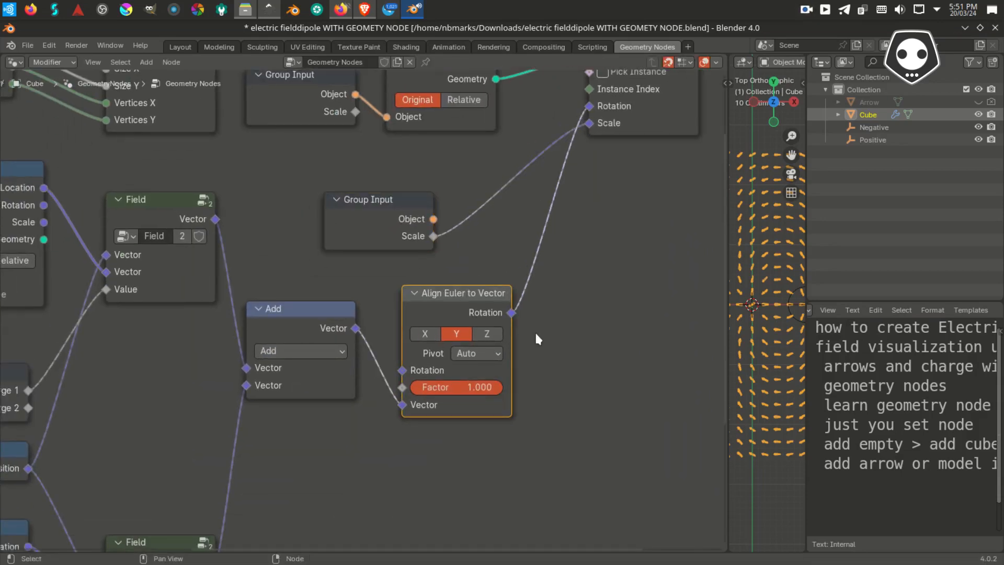
# - Search the addable nodes for "align" and close the search without adding one
pyautogui.hotkey('shift', 'a')
pyautogui.write('s')
pyautogui.press('BackSpace')
pyautogui.write('align')
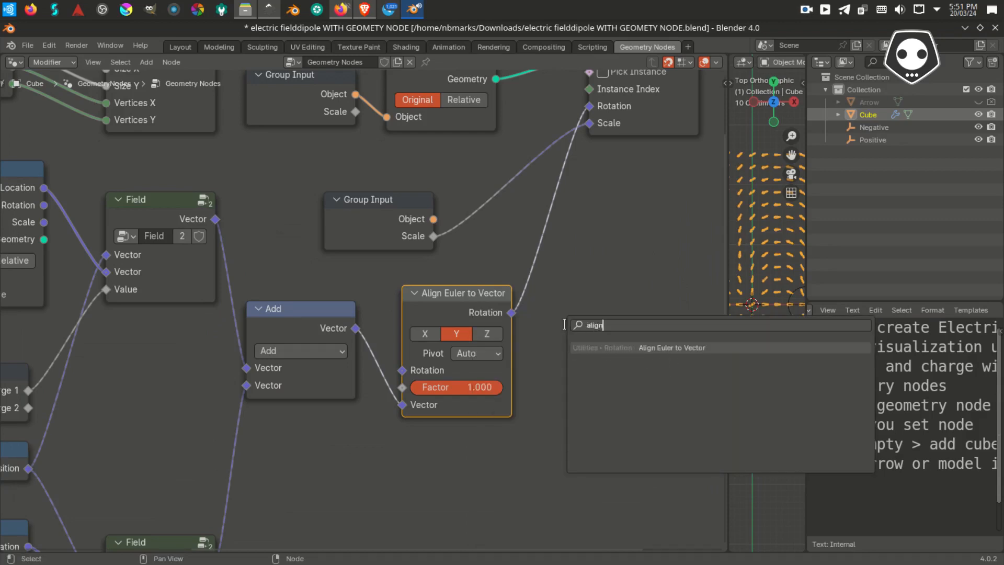
pyautogui.press('Escape')
# - Lower the Add node slightly and widen the 3D viewport over the outliner and note to show the arrow field
pyautogui.moveTo(370, 341); pyautogui.dragTo(453, 340, button='middle')
pyautogui.moveTo(379, 313); pyautogui.dragTo(380, 330)
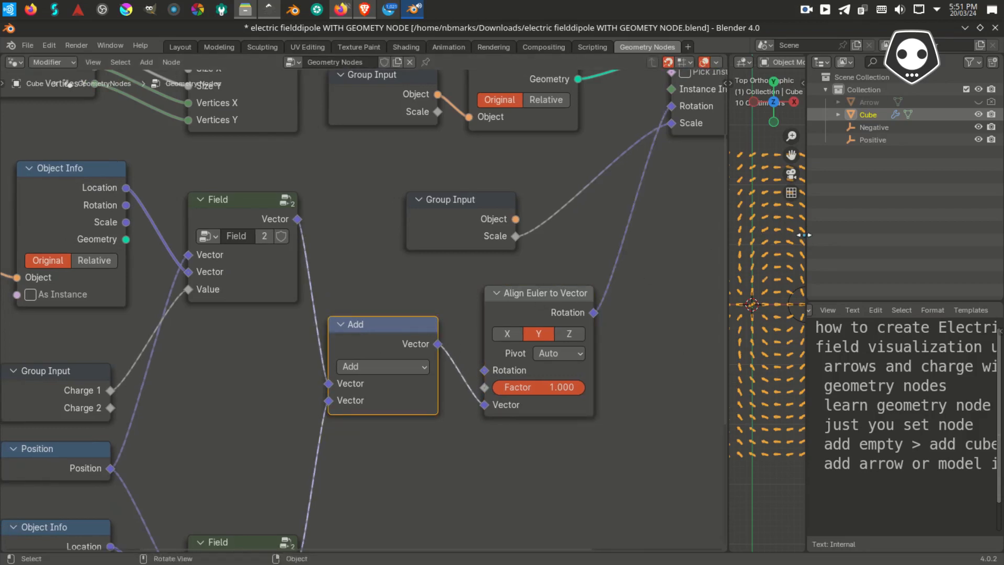
pyautogui.moveTo(804, 235); pyautogui.dragTo(943, 222)
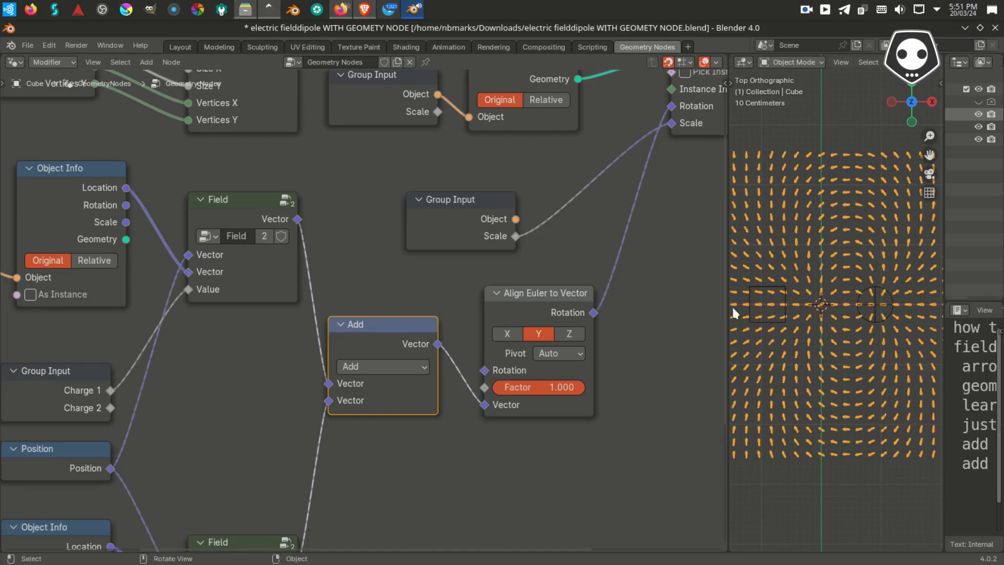
# - Raise the lower Field node and shift the Group Input node supplying Charge 1 up and away from the upper Field
pyautogui.moveTo(413, 419); pyautogui.dragTo(485, 342, button='middle')
pyautogui.moveTo(555, 229); pyautogui.dragTo(625, 224, button='middle')
pyautogui.moveTo(384, 474); pyautogui.dragTo(368, 412)
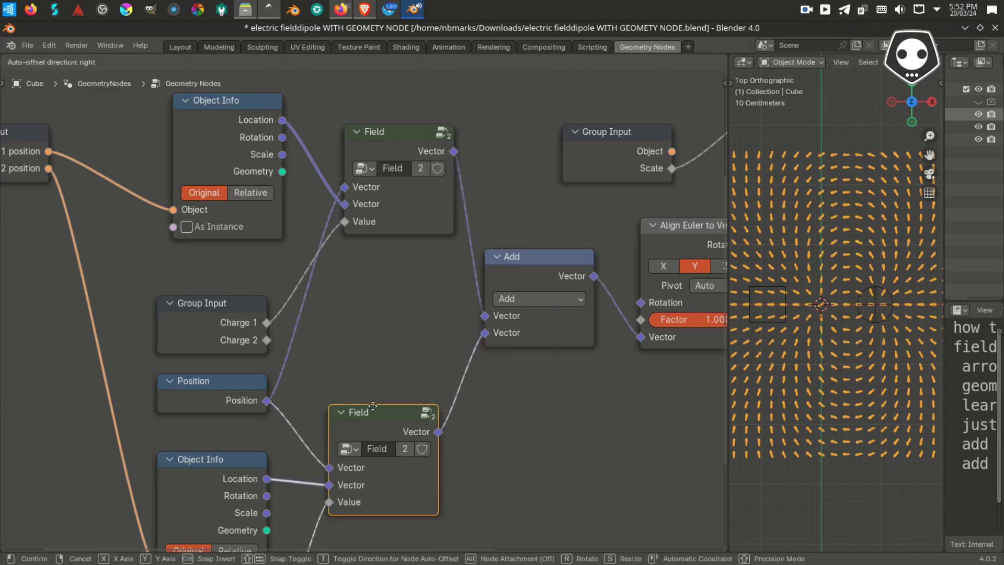
pyautogui.moveTo(378, 340); pyautogui.dragTo(503, 360, button='middle')
pyautogui.moveTo(356, 337); pyautogui.dragTo(325, 305)
# - Move the charge position Group Input farther out and add a reroute on its Charge 2 position link, bending the link outward
pyautogui.moveTo(295, 308); pyautogui.dragTo(401, 311, button='middle')
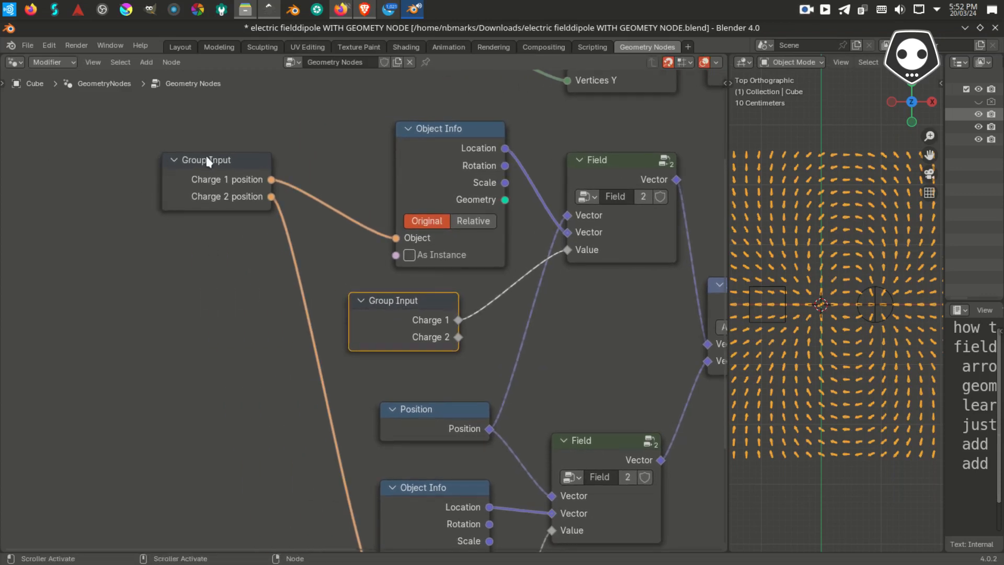
pyautogui.moveTo(207, 160); pyautogui.dragTo(97, 175)
pyautogui.moveTo(320, 271); pyautogui.dragTo(335, 187, button='middle')
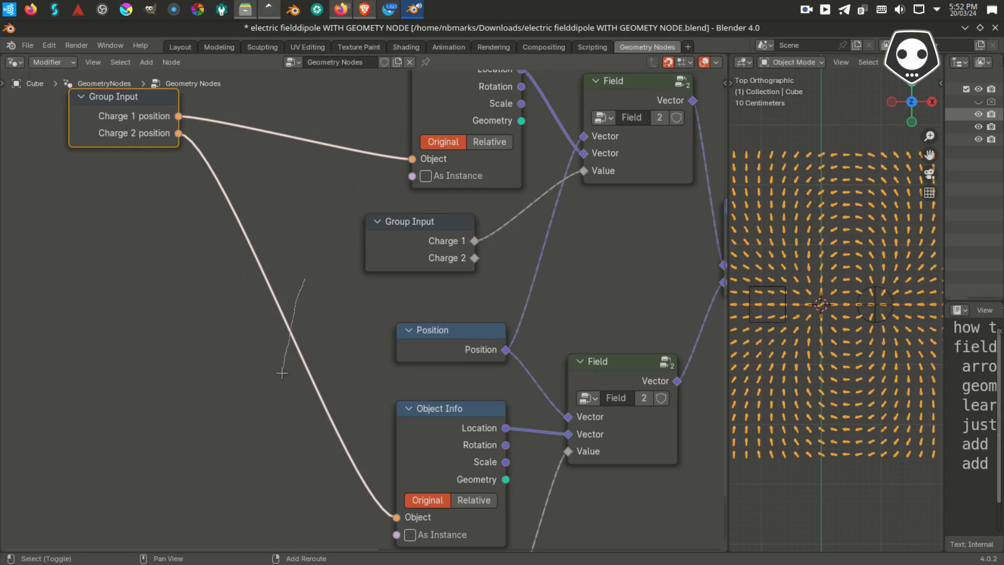
pyautogui.keyDown('shift'); pyautogui.moveTo(282, 373); pyautogui.dragTo(282, 372, button='right'); pyautogui.keyUp('shift')
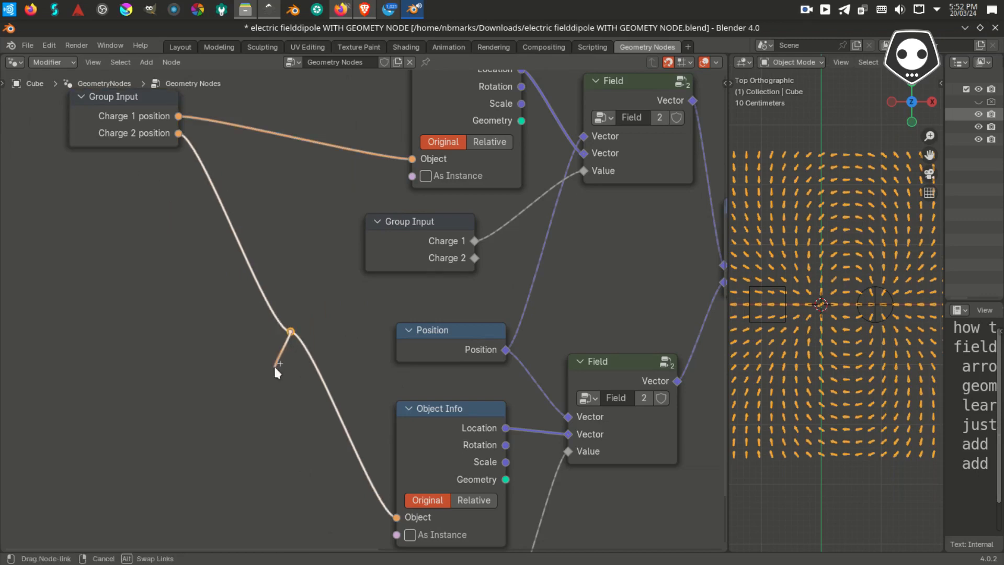
pyautogui.moveTo(292, 335); pyautogui.dragTo(258, 407)
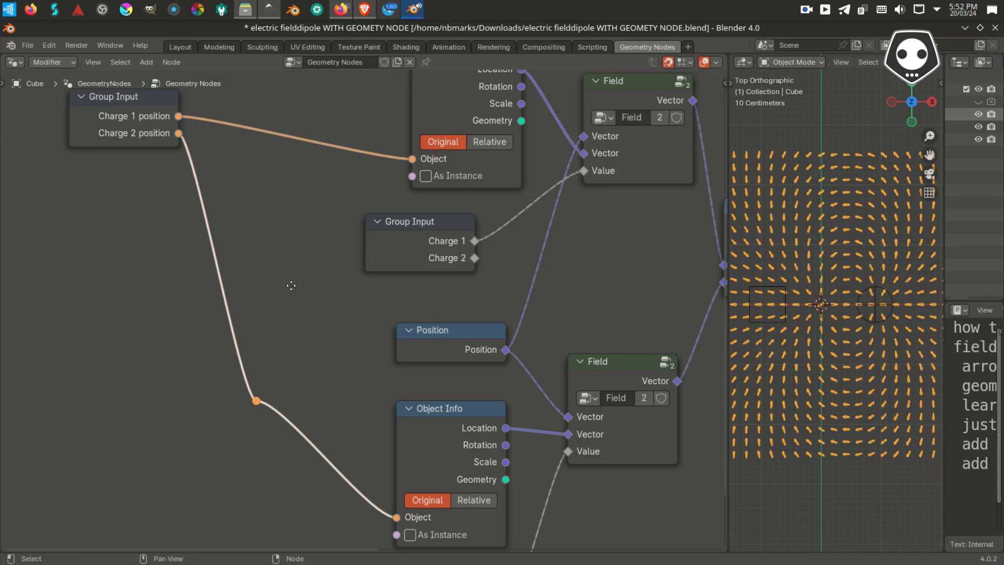
pyautogui.moveTo(291, 284); pyautogui.dragTo(140, 323, button='middle')
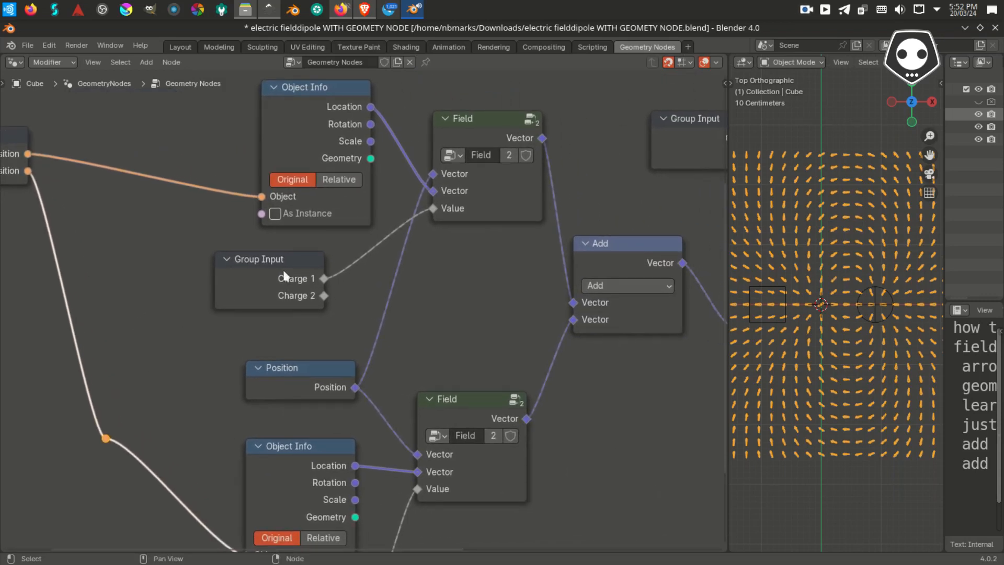
# - Move the Charge 1 Group Input node away from the upper Field node and add a reroute on its link
pyautogui.moveTo(277, 277); pyautogui.dragTo(184, 277)
pyautogui.moveTo(283, 245)
pyautogui.keyDown('shift'); pyautogui.mouseDown(button='right')
pyautogui.moveTo(296, 297)
pyautogui.moveTo(294, 285)
pyautogui.mouseUp(button='right'); pyautogui.keyUp('shift')
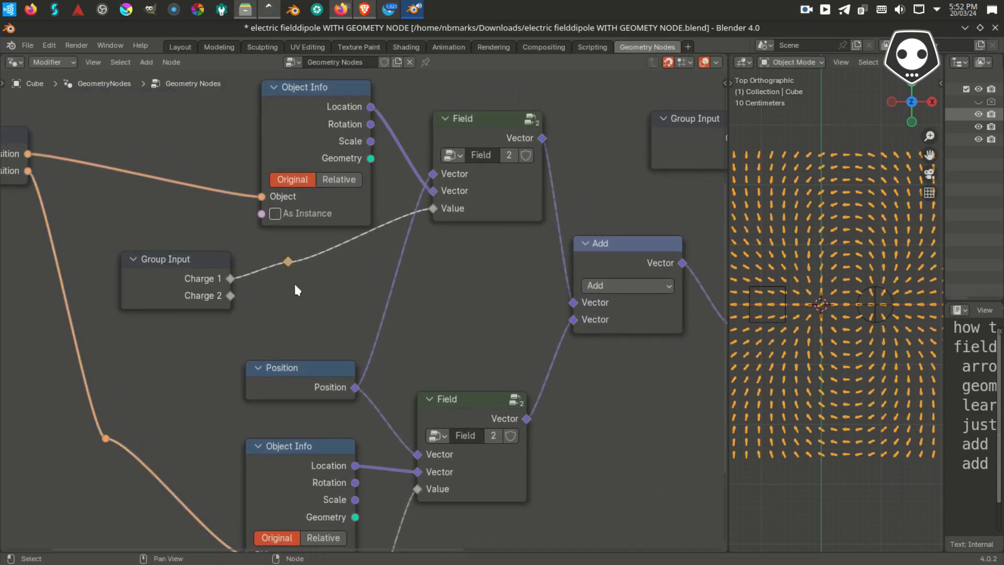
pyautogui.moveTo(285, 263); pyautogui.dragTo(409, 271)
pyautogui.click(284, 262)
pyautogui.moveTo(288, 261)
pyautogui.mouseDown()
pyautogui.moveTo(300, 262)
pyautogui.moveTo(276, 262)
pyautogui.mouseUp()
pyautogui.moveTo(224, 282); pyautogui.dragTo(244, 276)
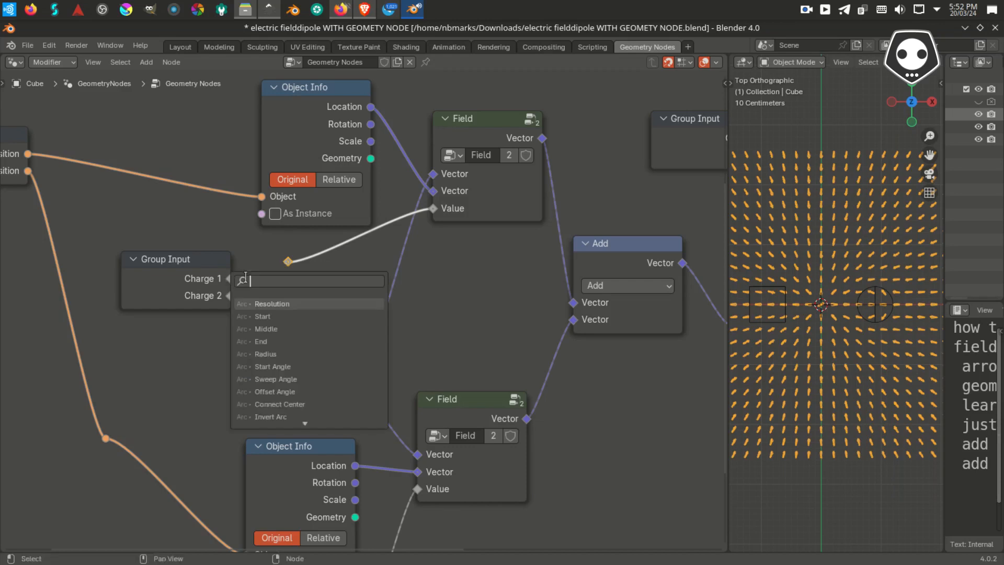
pyautogui.press('Escape')
pyautogui.hotkey('ctrl', 'z')
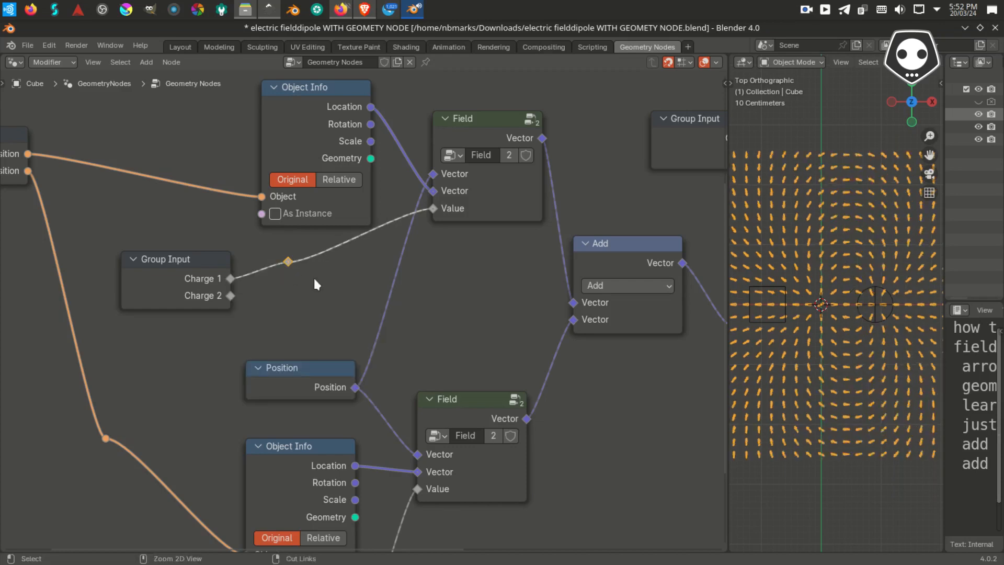
# - Move the reroute on the Charge 1 link to just below the upper Field node
pyautogui.moveTo(288, 261); pyautogui.dragTo(414, 277)
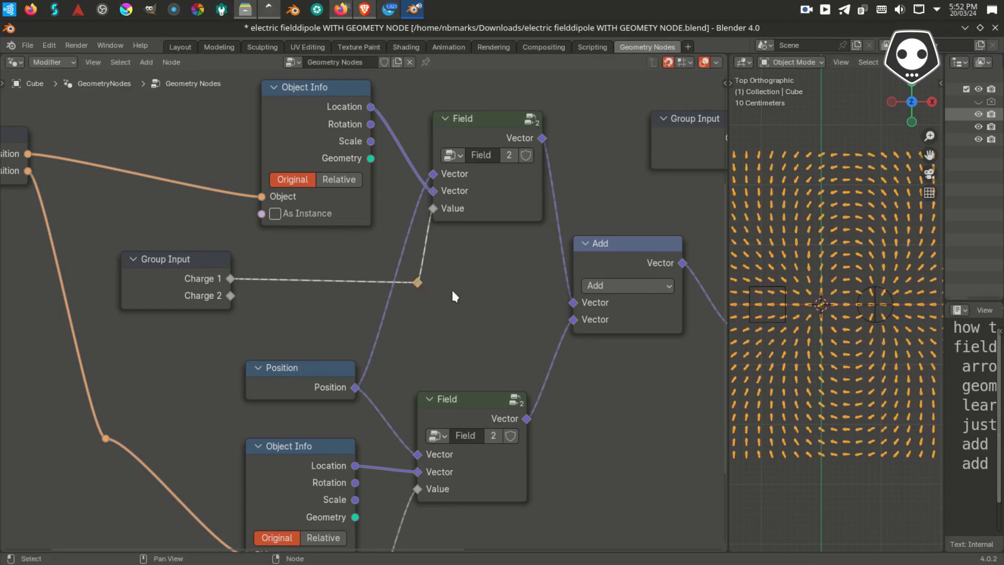
# - Save the blend file under its current name
pyautogui.hscroll(2, 452, 296)
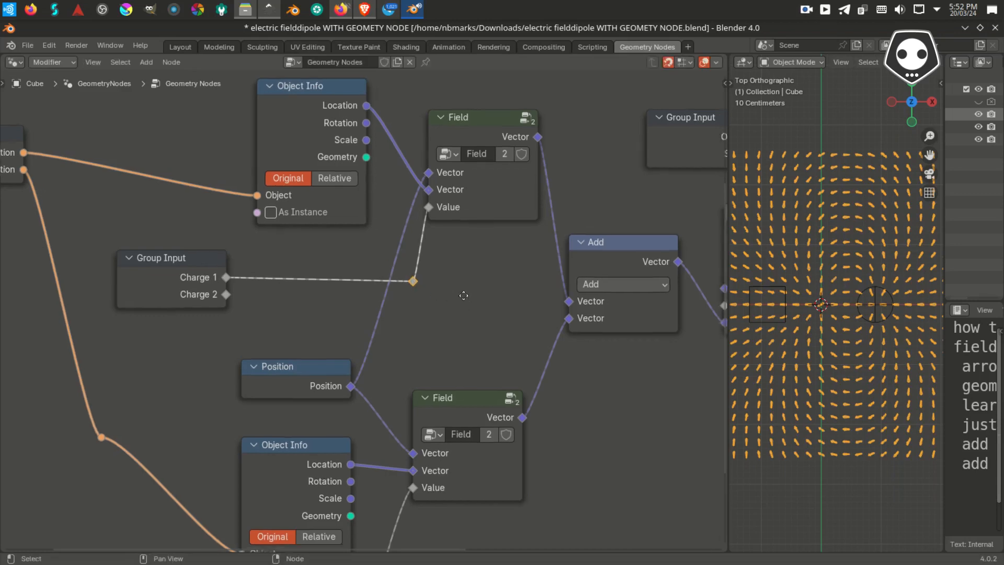
pyautogui.hotkey('ctrl', 's')
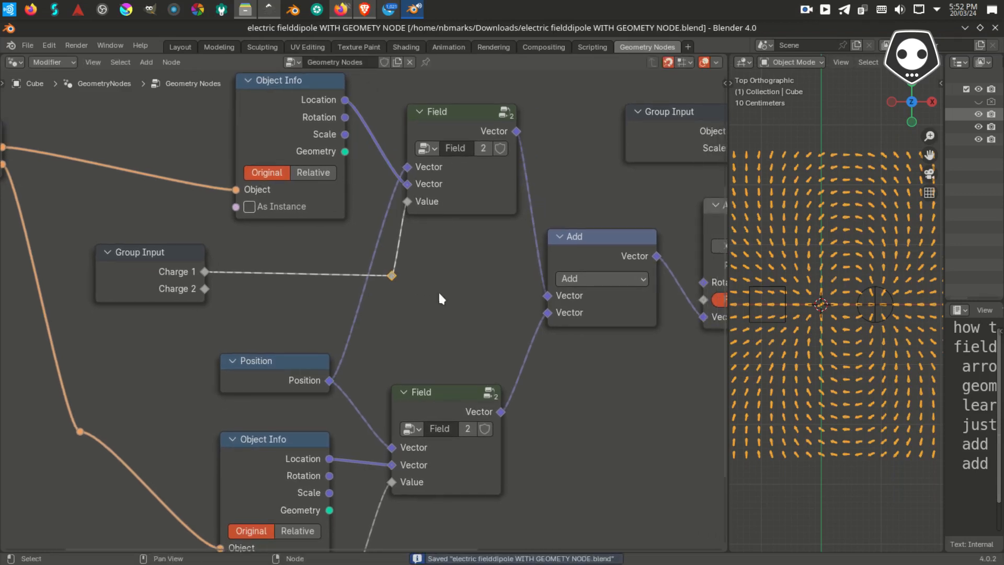
pyautogui.moveTo(438, 290); pyautogui.dragTo(472, 355, button='middle')
# - Select the upper Field node and search the addable nodes for the Field group using "fie"
pyautogui.click(479, 193)
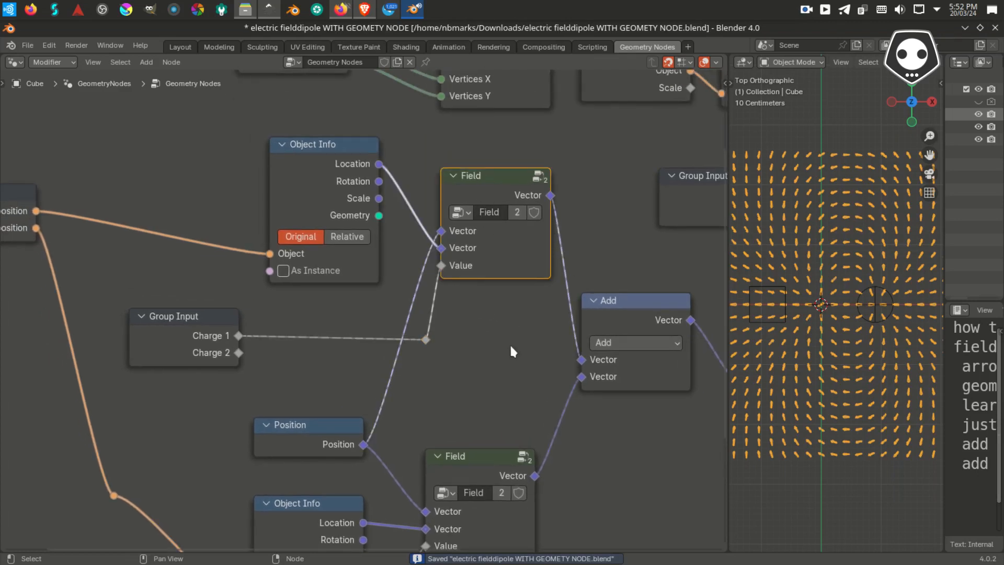
pyautogui.hotkey('shift', 'a')
pyautogui.write('s')
pyautogui.press('BackSpace')
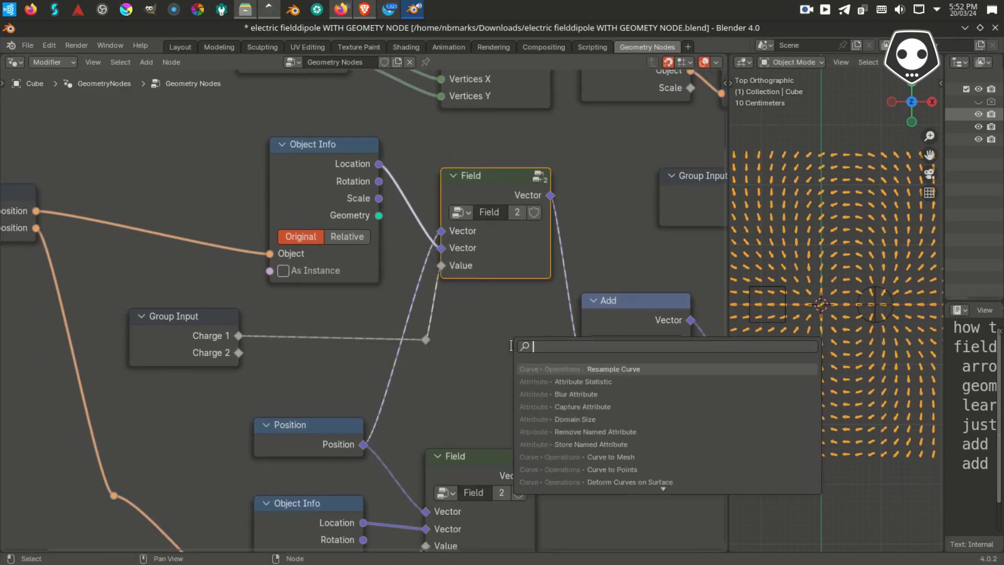
pyautogui.write('fie')
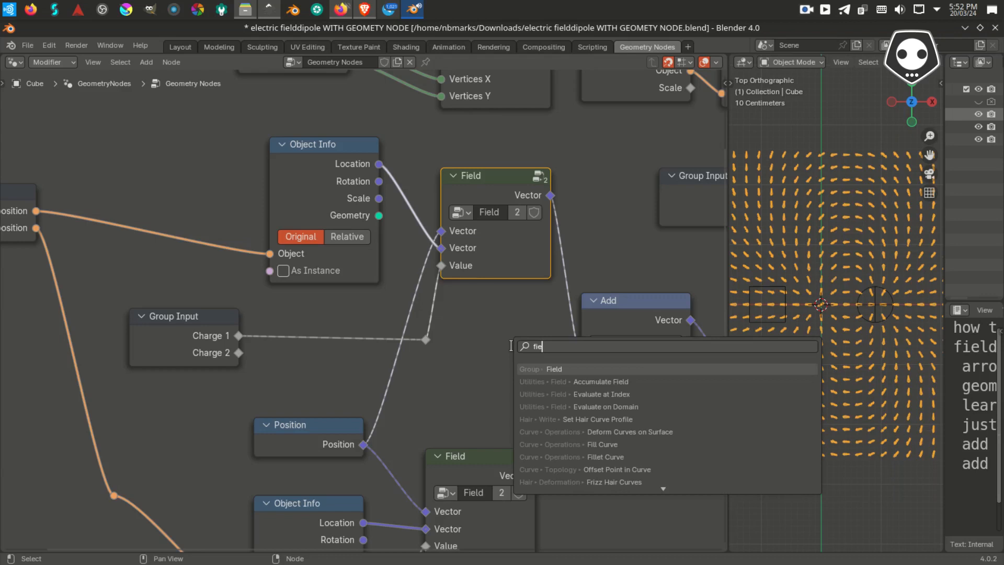
pyautogui.press('Escape')
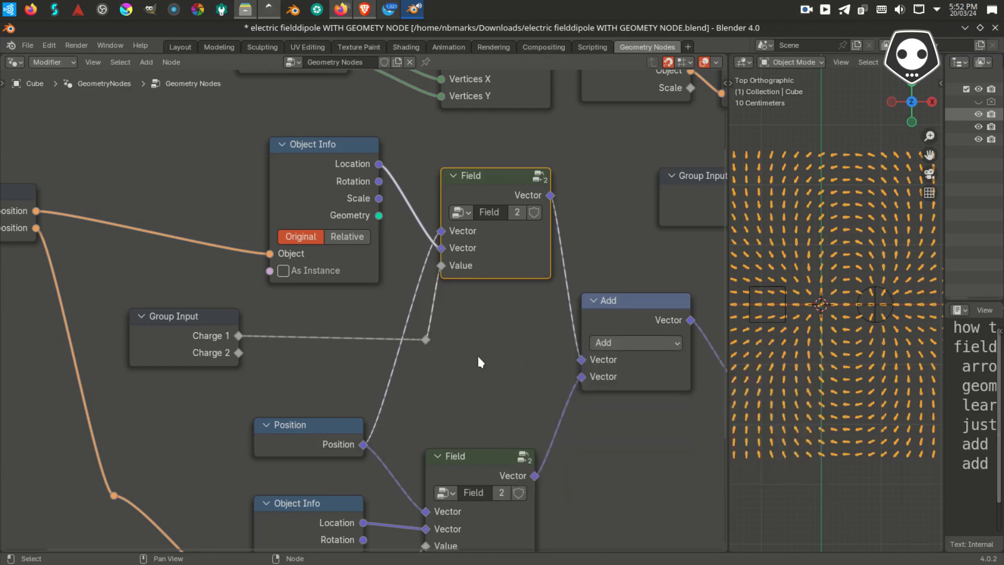
# - Open the About Blender information
pyautogui.moveTo(478, 358); pyautogui.dragTo(463, 290, button='middle')
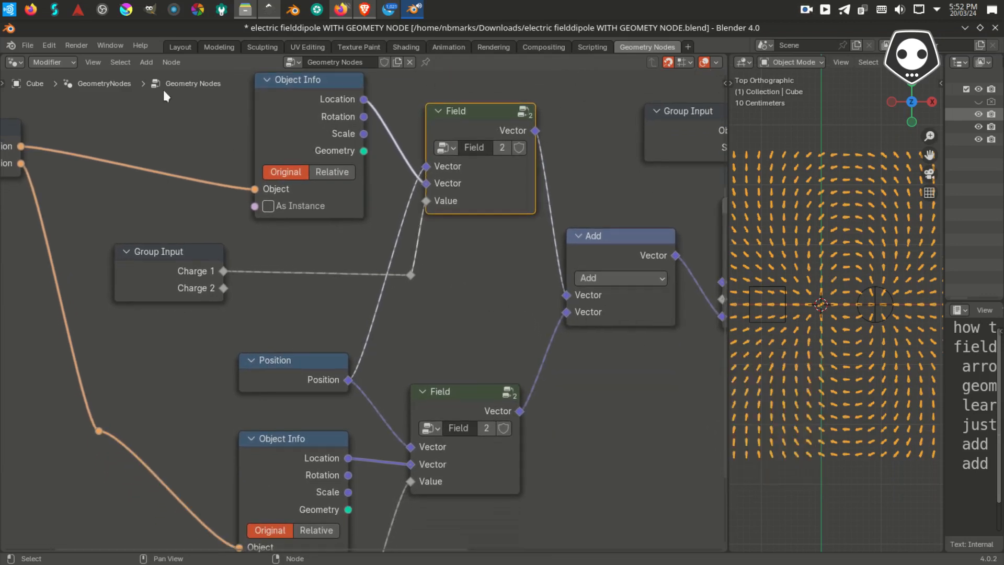
pyautogui.click(11, 46)
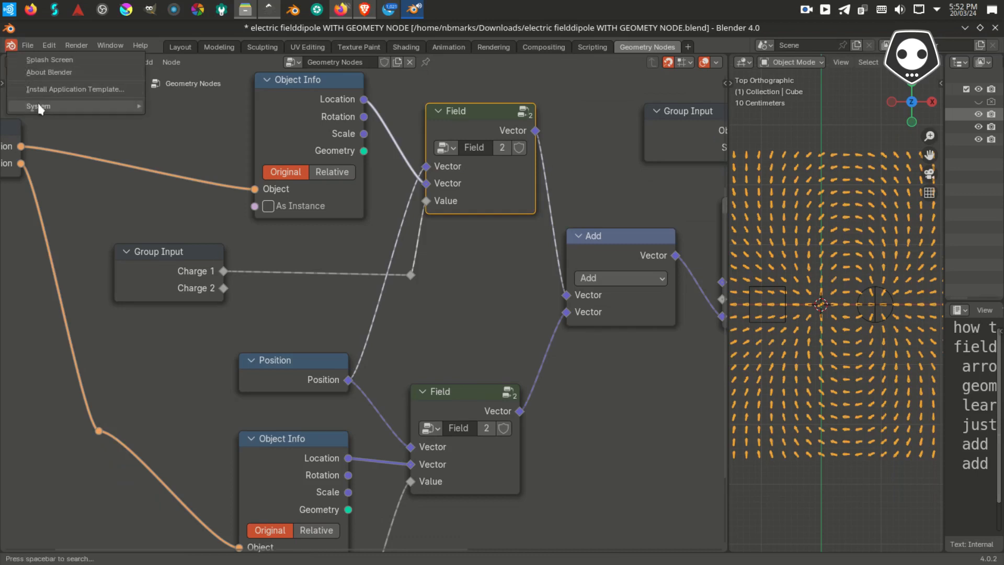
pyautogui.click(62, 72)
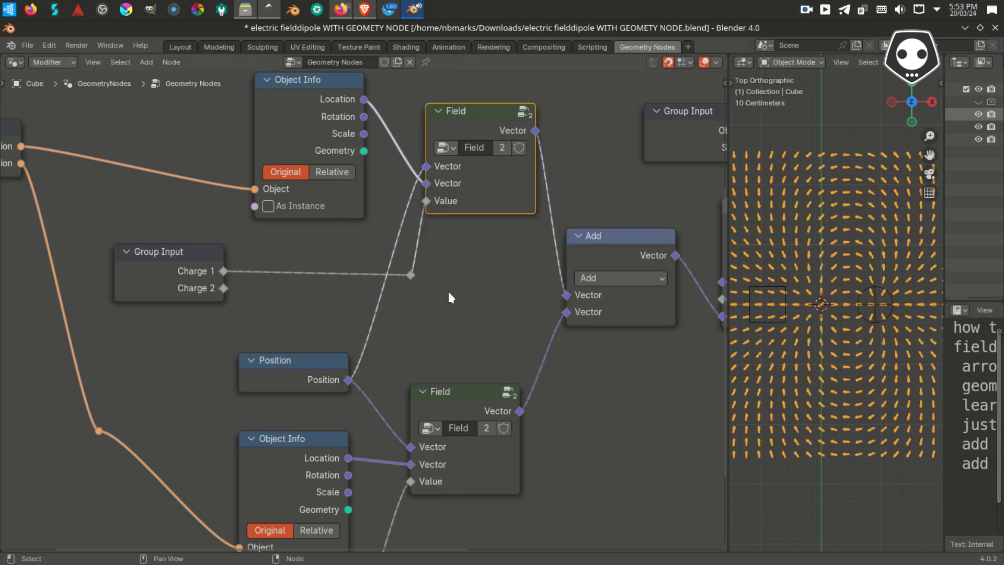
# - Move the Position node slightly farther away from the two Field nodes
pyautogui.moveTo(351, 334); pyautogui.dragTo(472, 250, button='middle')
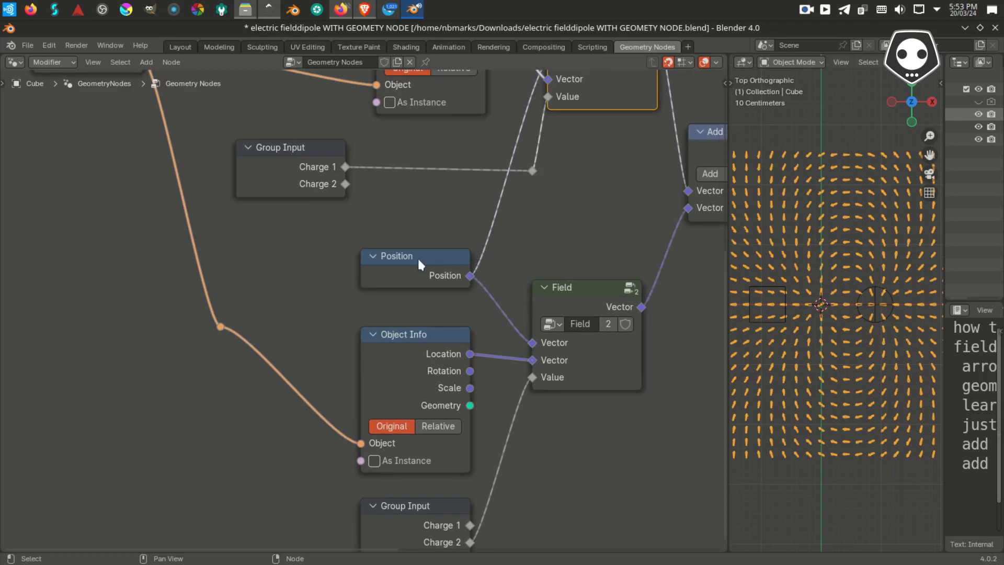
pyautogui.moveTo(418, 260); pyautogui.dragTo(385, 260)
pyautogui.moveTo(472, 206); pyautogui.dragTo(381, 297, button='middle')
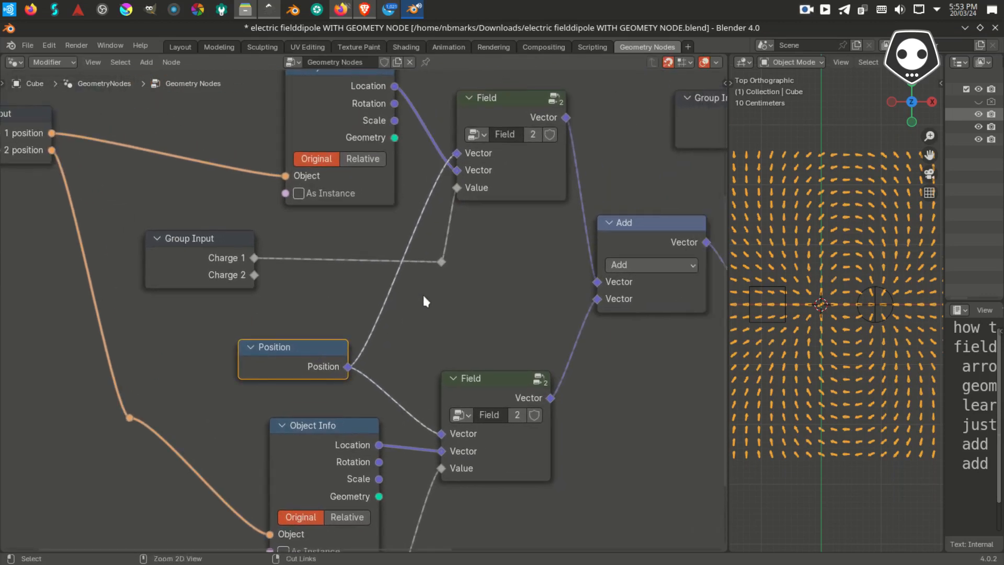
pyautogui.keyDown('ctrl'); pyautogui.scroll(-1, 422, 293); pyautogui.keyUp('ctrl')
pyautogui.scroll(-2, 409, 308)
# - Move the lower Object Info node slightly farther away from the lower Field node
pyautogui.moveTo(493, 227); pyautogui.dragTo(526, 186, button='middle')
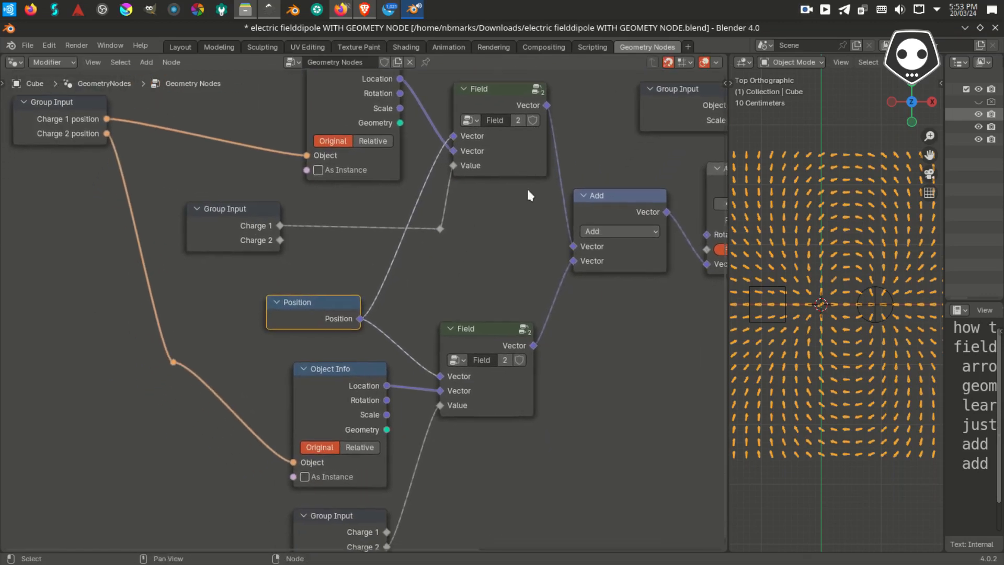
pyautogui.moveTo(468, 240); pyautogui.dragTo(524, 161, button='middle')
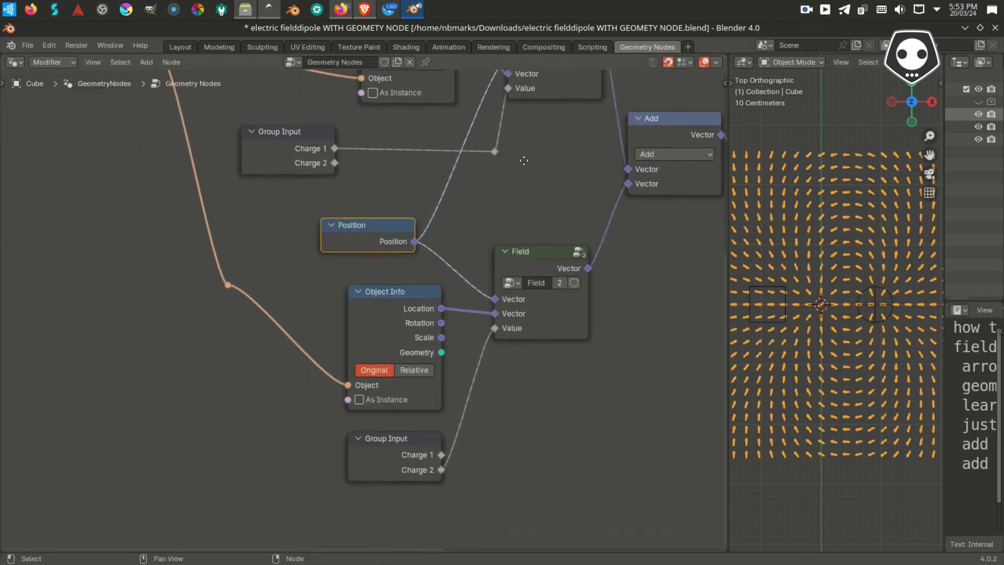
pyautogui.click(543, 245)
pyautogui.moveTo(391, 291)
pyautogui.mouseDown()
pyautogui.moveTo(373, 284)
pyautogui.moveTo(373, 298)
pyautogui.mouseUp()
pyautogui.moveTo(266, 280); pyautogui.dragTo(278, 350, button='middle')
# - Select the Group Input node that supplies the two charge positions
pyautogui.hotkey('ctrl', 'space')
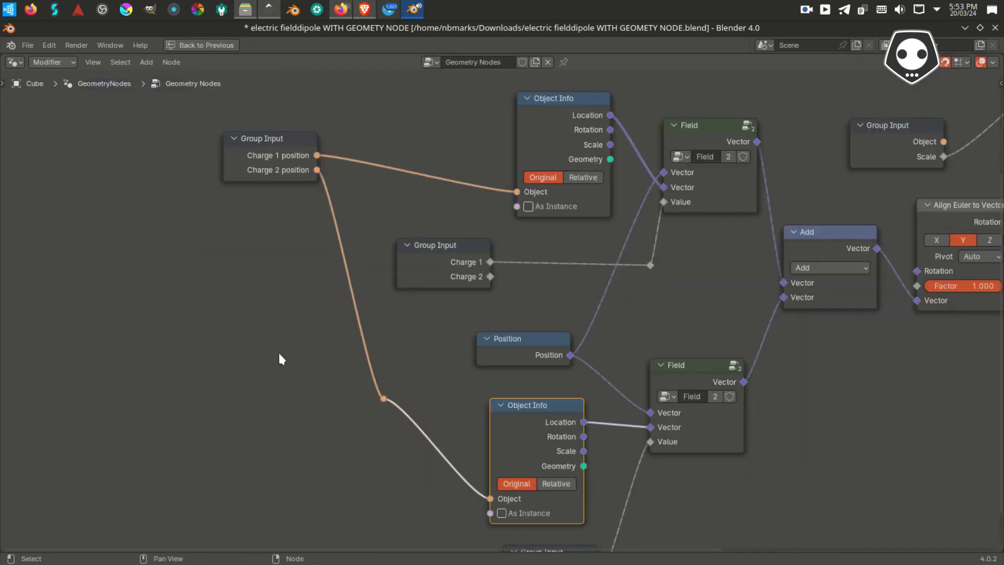
pyautogui.moveTo(278, 230); pyautogui.dragTo(159, 262, button='middle')
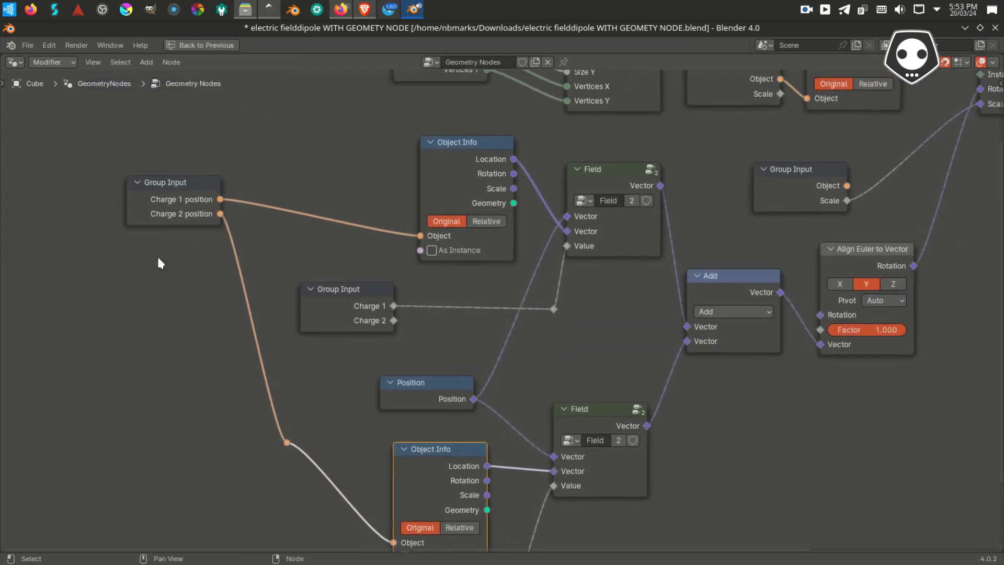
pyautogui.click(155, 187)
pyautogui.hotkey('ctrl', 'space')
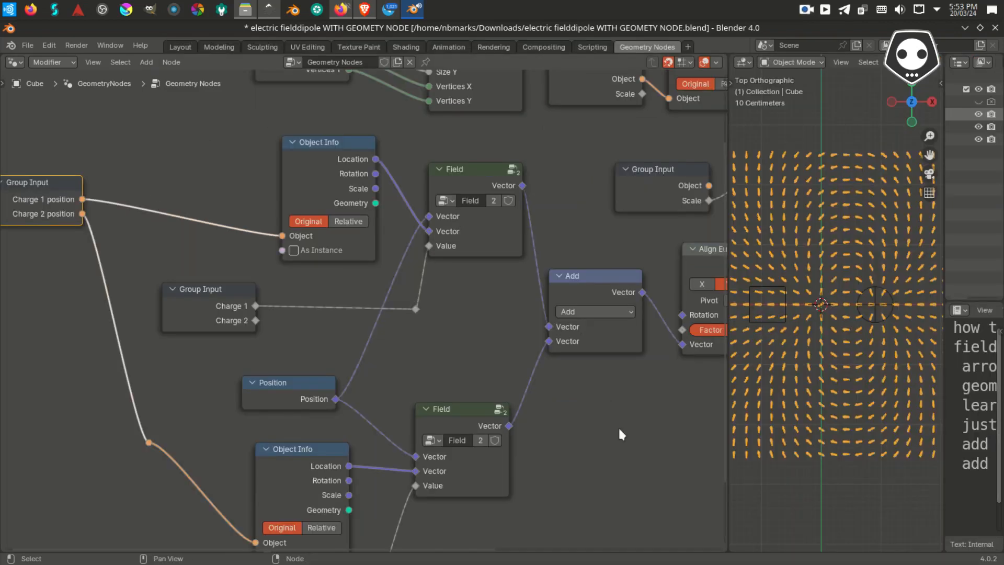
# - Maximize the node editor with its sidebar shown and nudge the charge position Group Input node toward the upper Object Info node
pyautogui.hotkey('ctrl', 'space')
pyautogui.press('n')
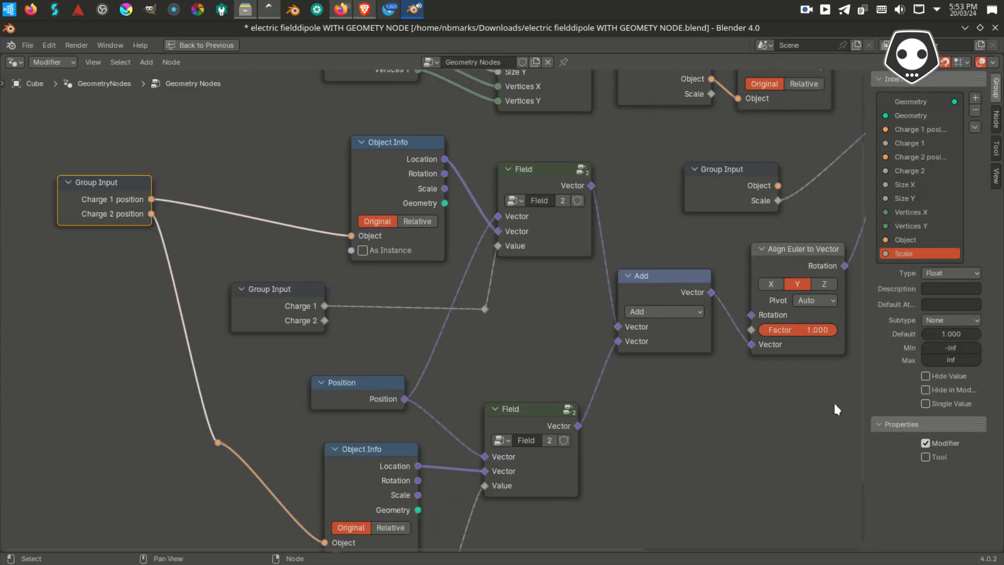
pyautogui.moveTo(120, 182); pyautogui.dragTo(133, 193)
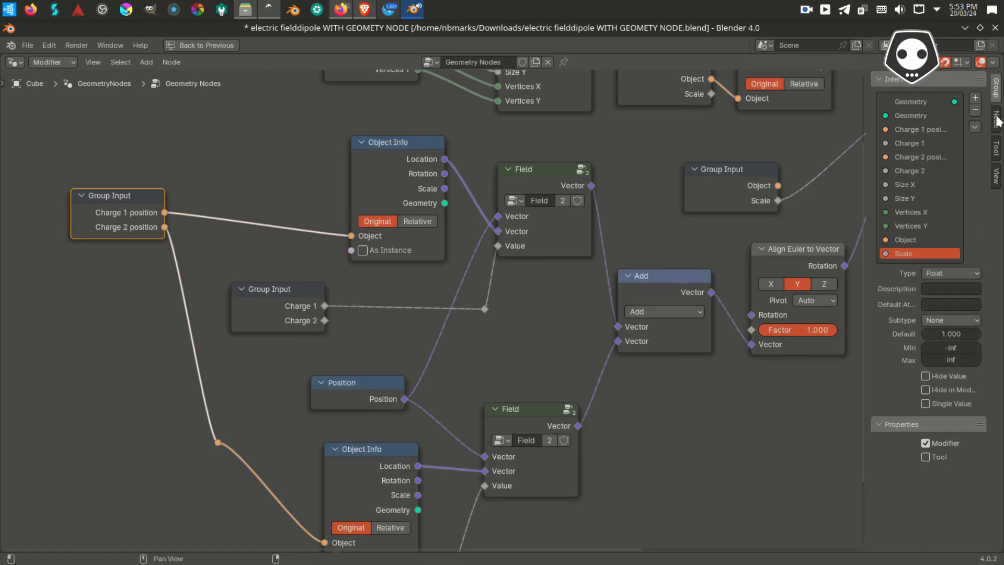
# - Examine the group interface settings of the Geometry, Charge 1 position, Charge 1, Charge 2 position and Size X inputs
pyautogui.click(920, 116)
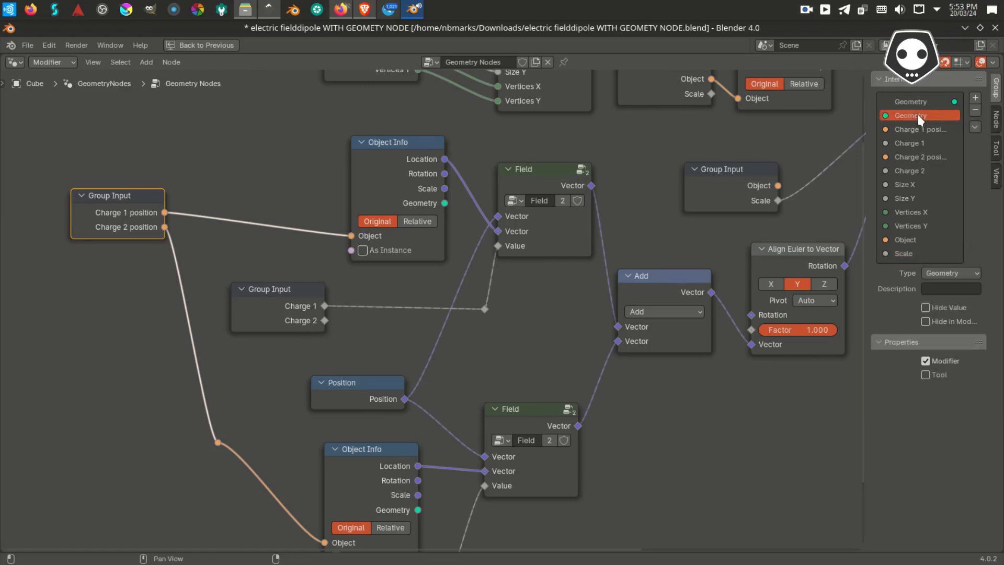
pyautogui.click(904, 131)
pyautogui.click(901, 142)
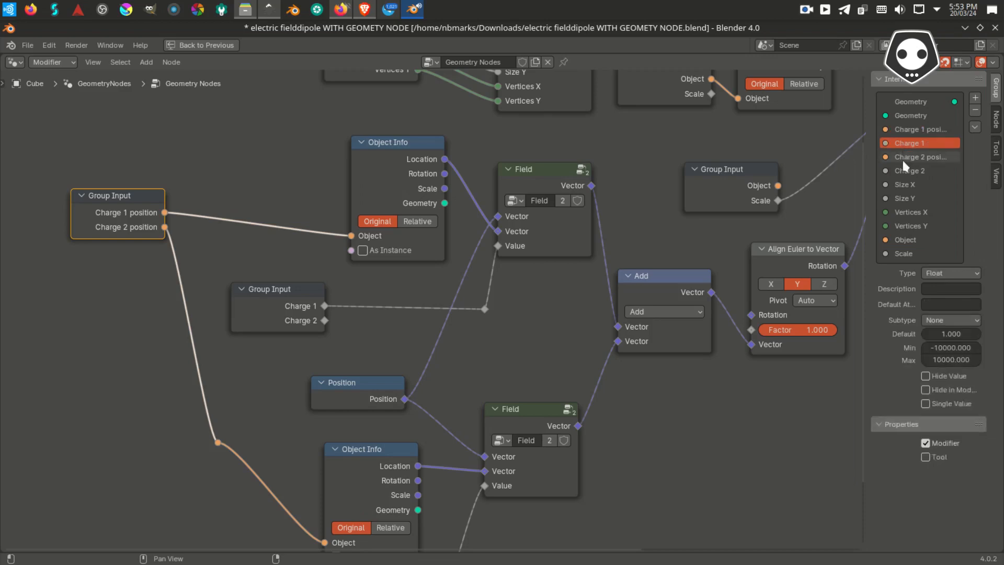
pyautogui.click(902, 158)
pyautogui.click(904, 183)
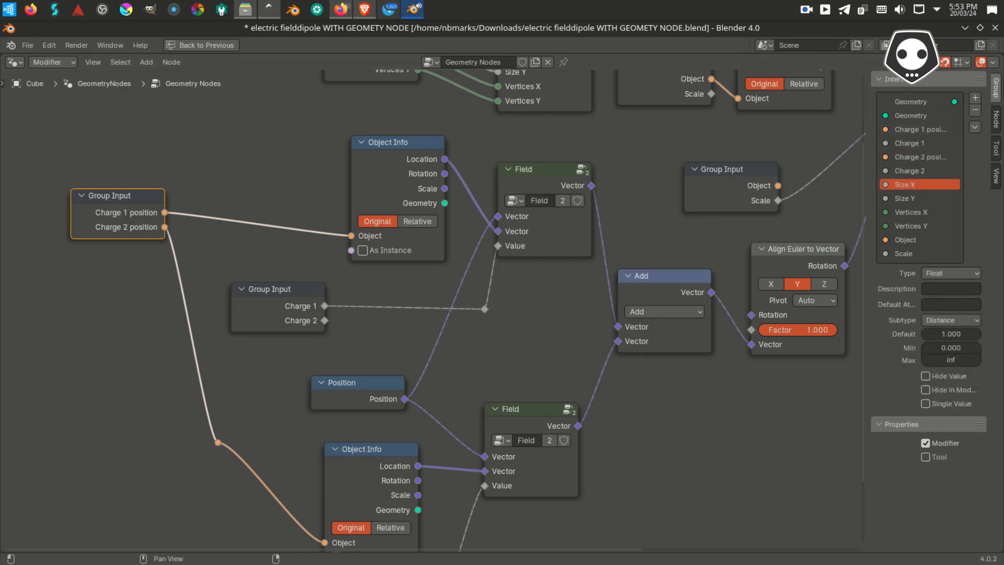
# - Look through the sidebar's node, tool and view settings and return to the group interface
pyautogui.click(995, 121)
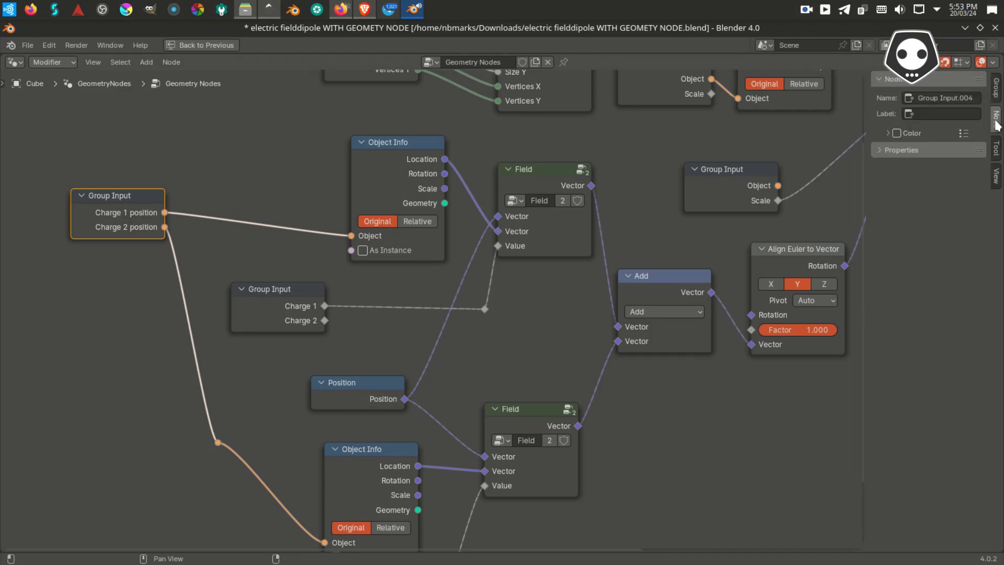
pyautogui.click(997, 150)
pyautogui.click(996, 178)
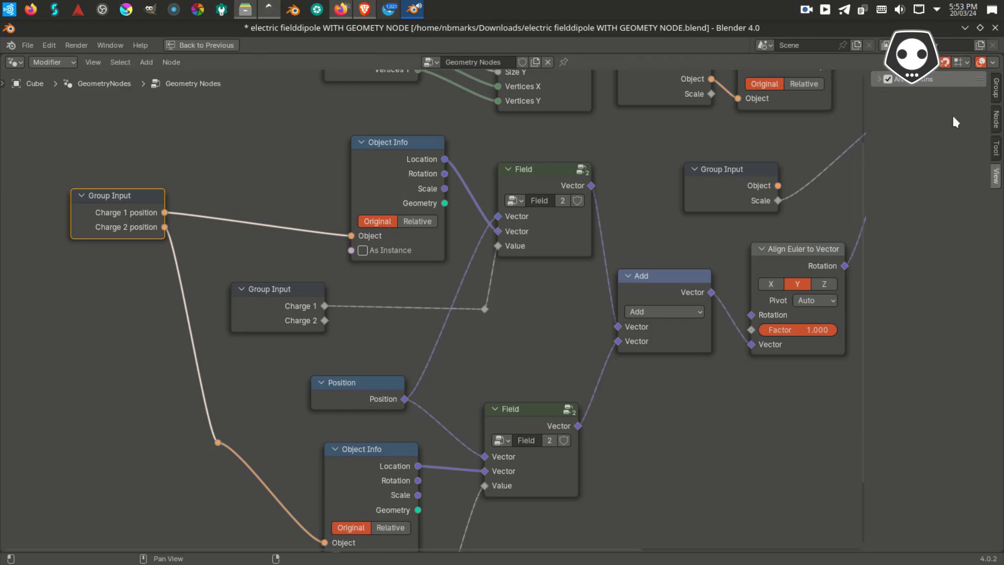
pyautogui.click(997, 88)
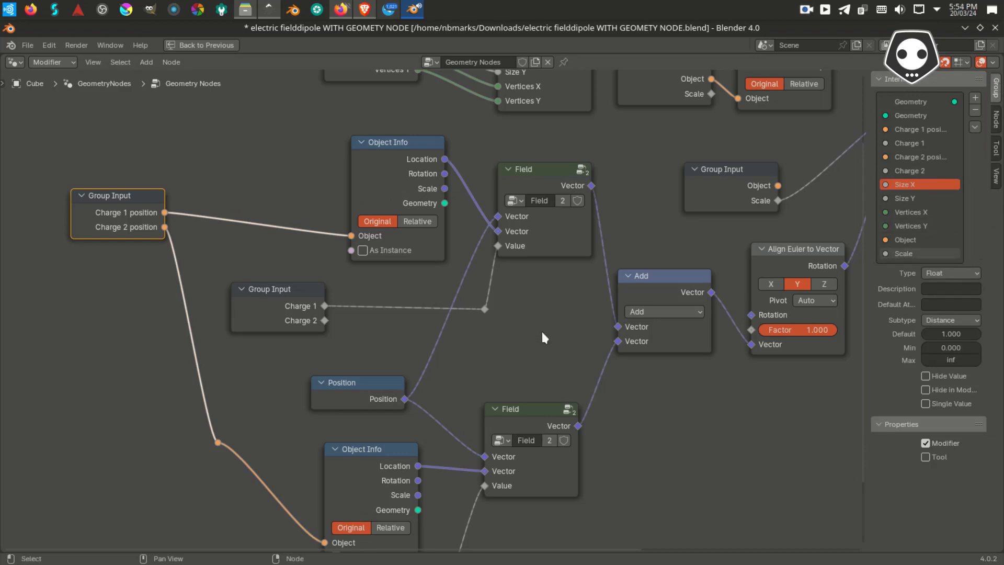
# - Widen the sidebar to fit the full socket names and narrow the charge position Group Input node
pyautogui.click(907, 139)
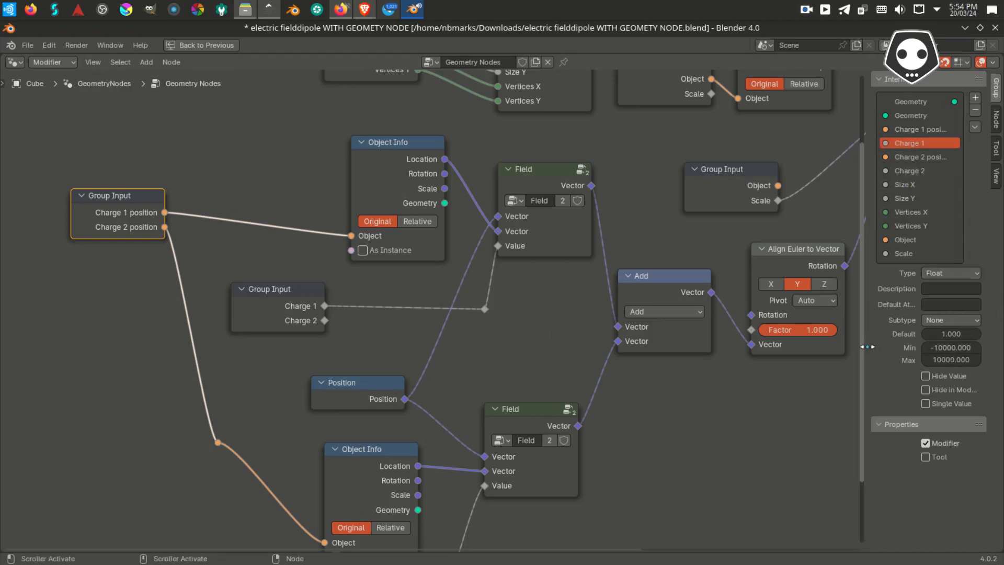
pyautogui.moveTo(862, 338); pyautogui.dragTo(776, 354)
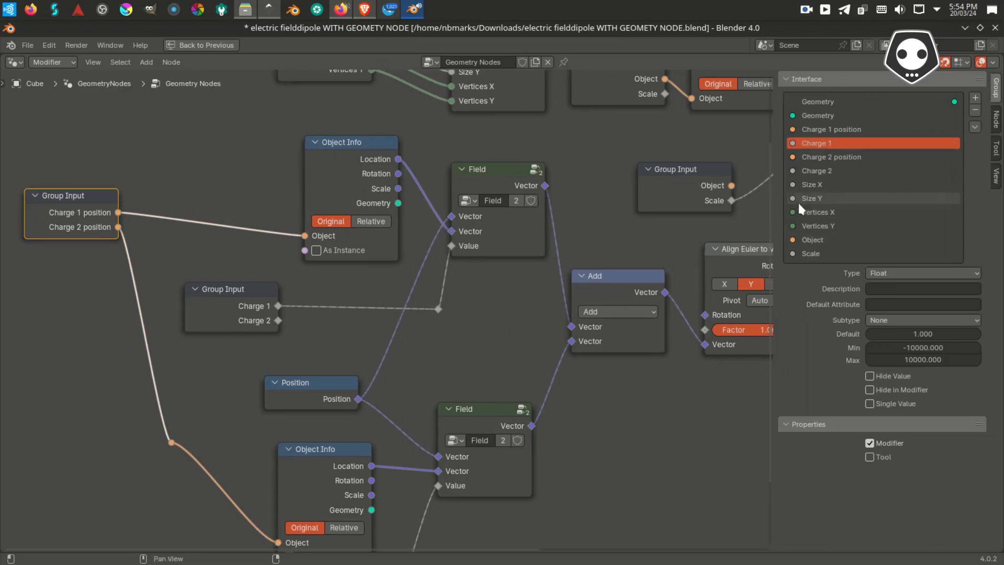
pyautogui.click(819, 160)
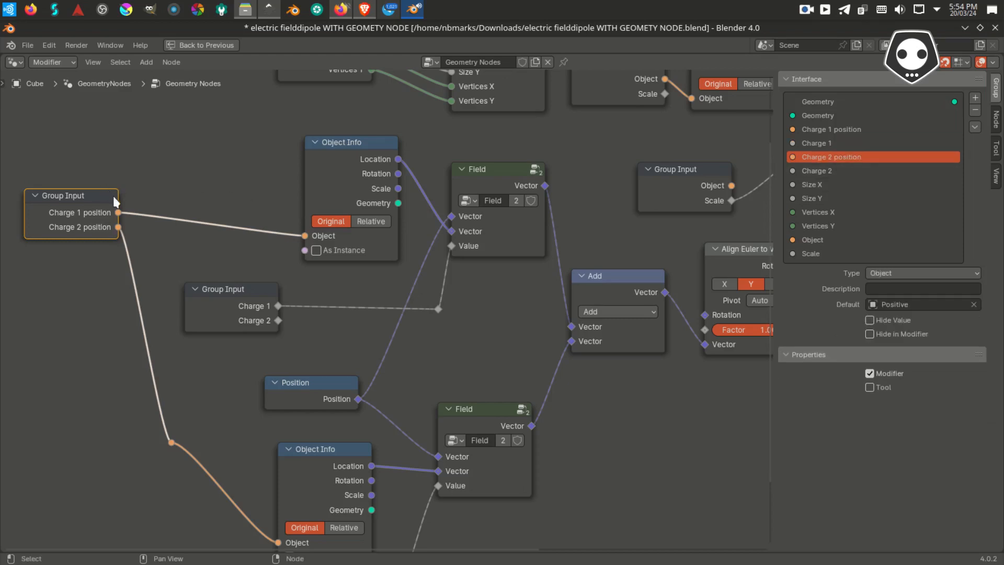
pyautogui.moveTo(117, 200)
pyautogui.mouseDown()
pyautogui.moveTo(126, 200)
pyautogui.moveTo(95, 200)
pyautogui.moveTo(104, 201)
pyautogui.mouseUp()
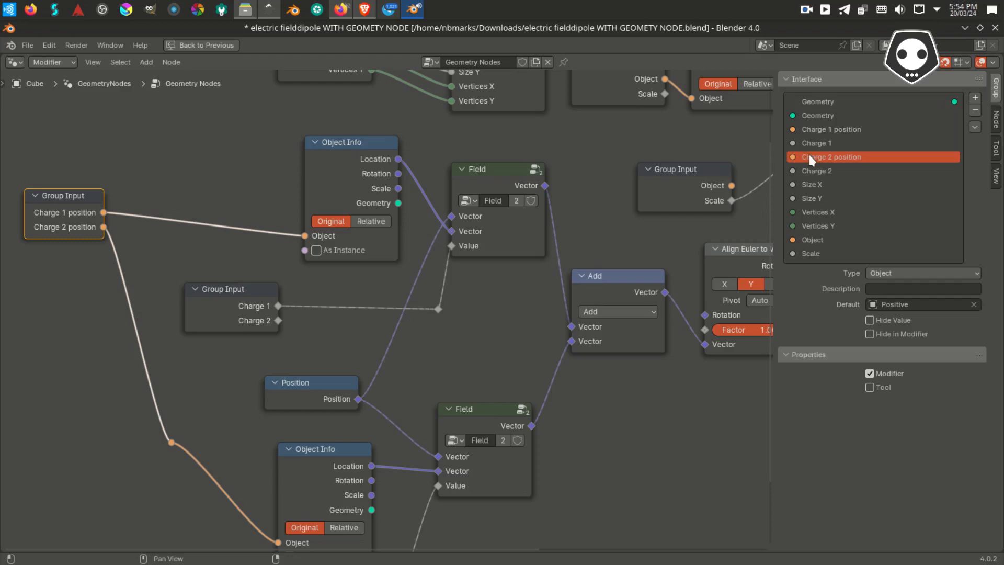
# - Examine the type options for Charge 1 and the interface settings of Charge 2, both Geometry sockets and Charge 1 position
pyautogui.click(817, 142)
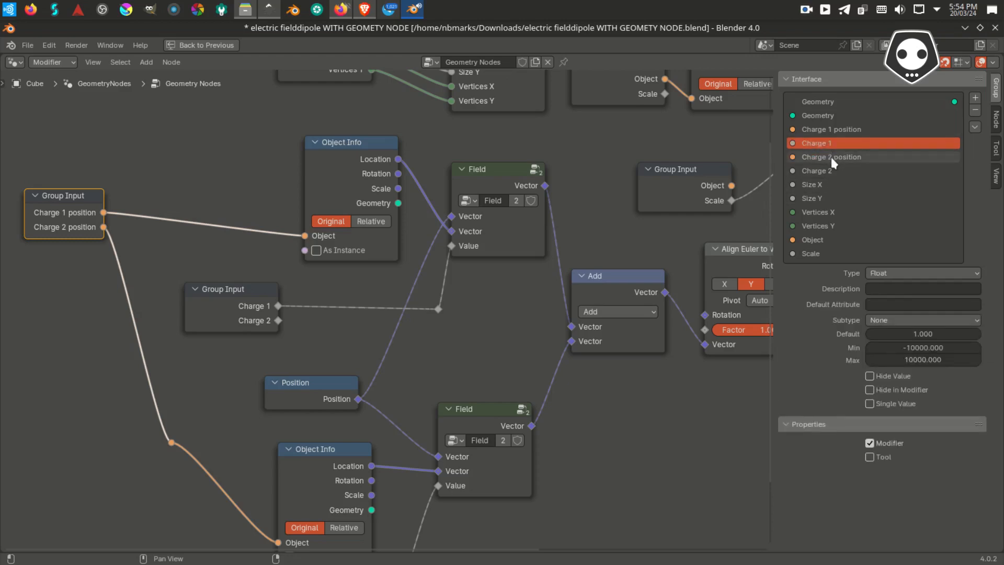
pyautogui.click(897, 274)
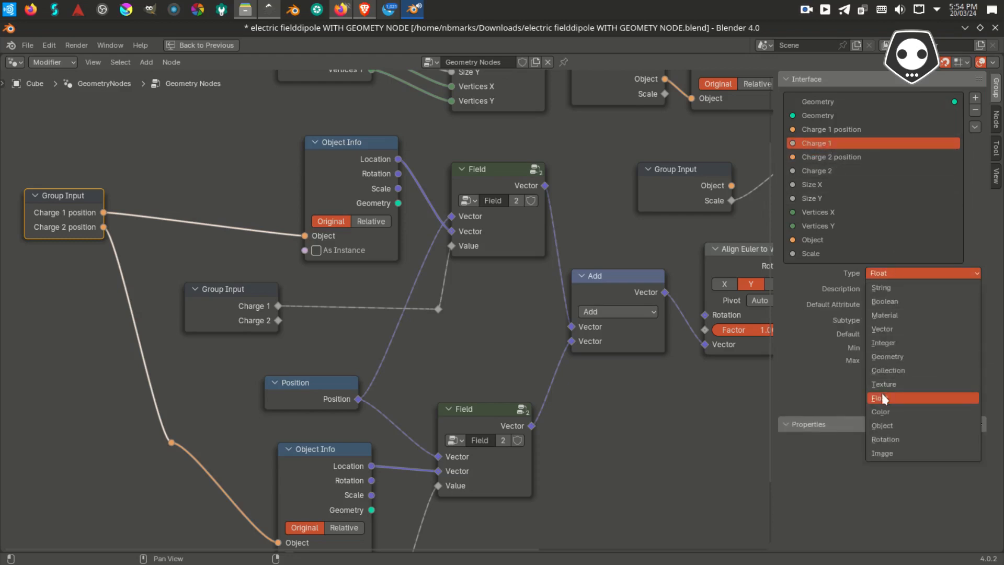
pyautogui.click(827, 168)
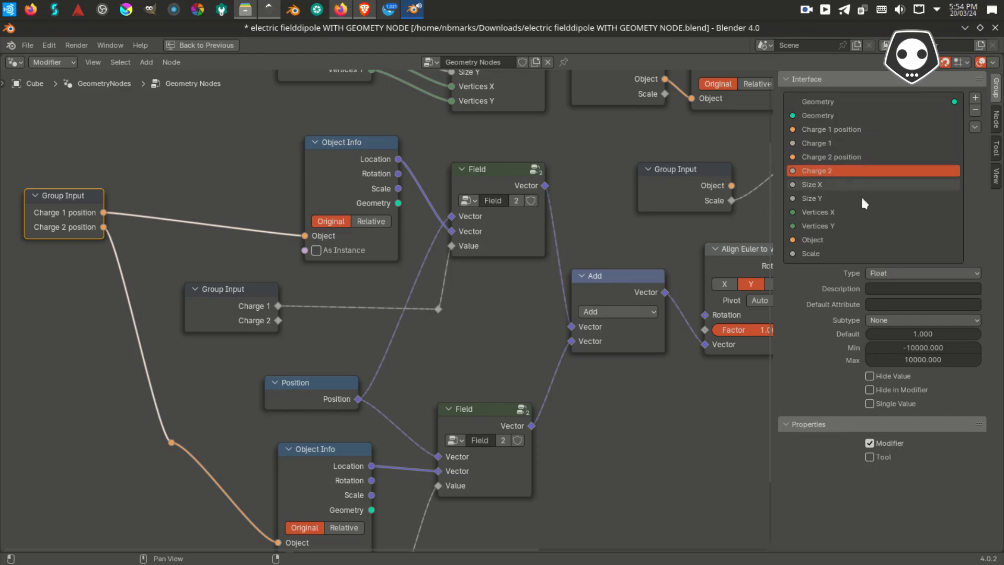
pyautogui.click(812, 101)
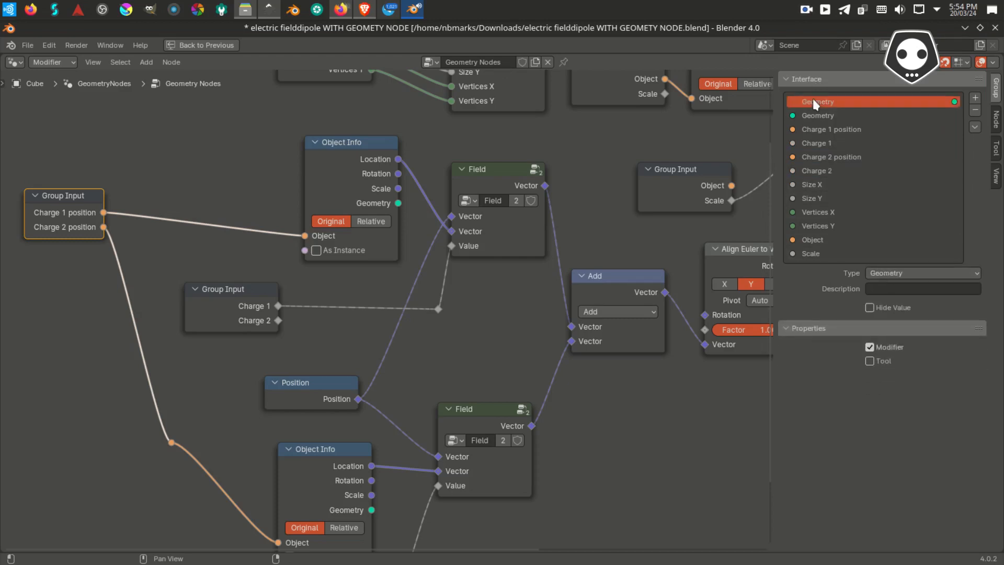
pyautogui.press('Down')
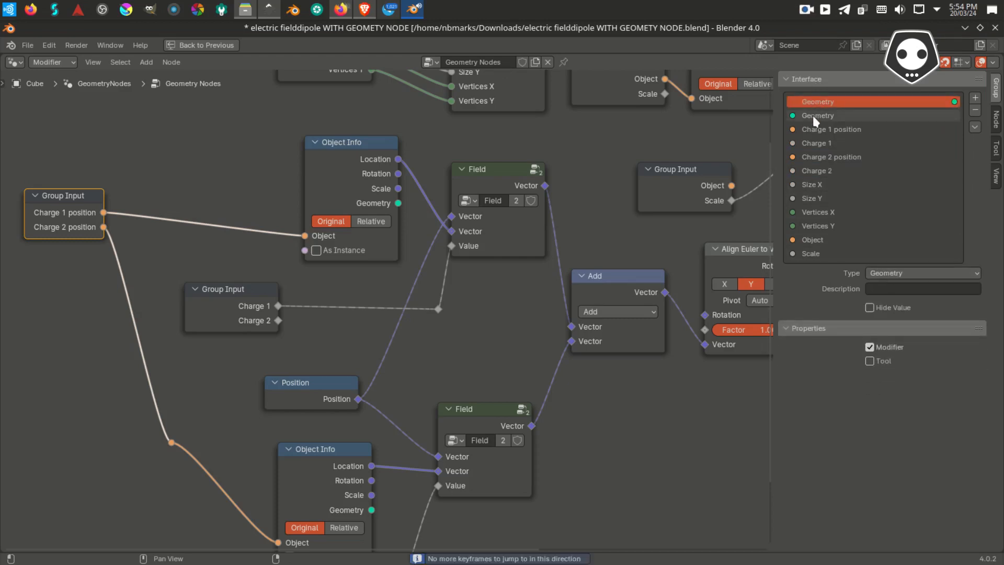
pyautogui.click(811, 115)
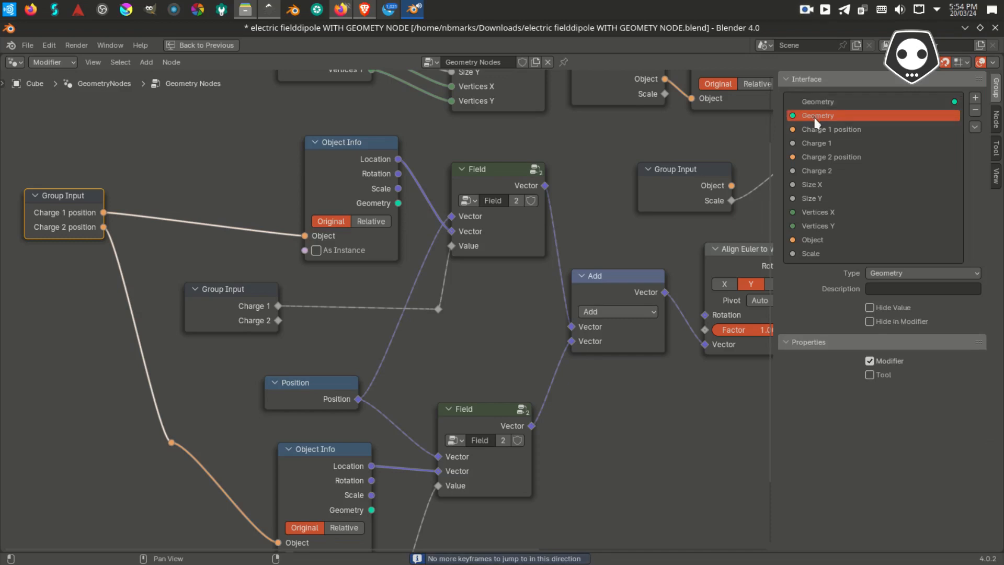
pyautogui.click(817, 129)
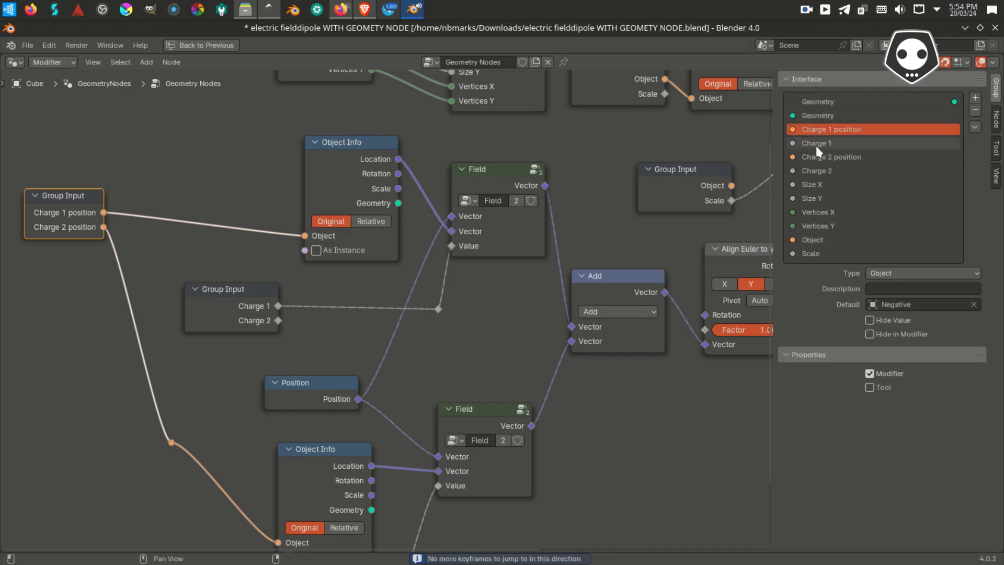
# - Examine the group interface settings from Charge 1 through Charge 2 position, Size, Vertices and Object to Scale, then hide the sidebar
pyautogui.click(814, 143)
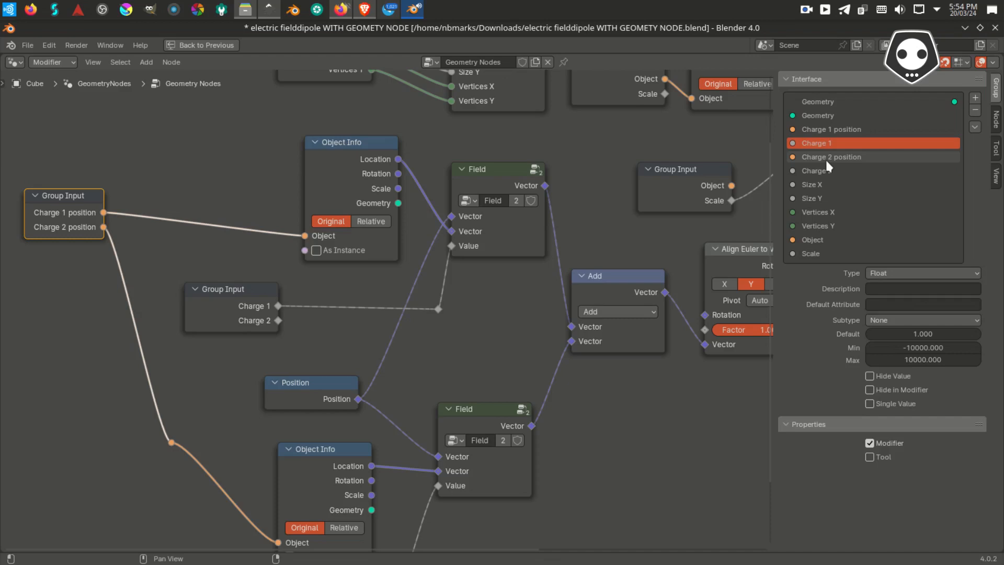
pyautogui.click(832, 155)
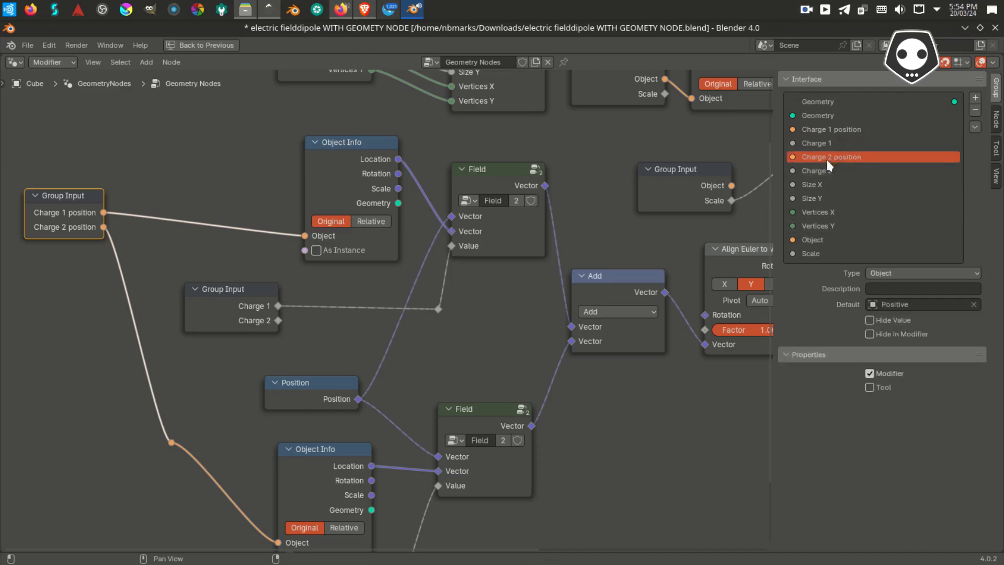
pyautogui.click(819, 172)
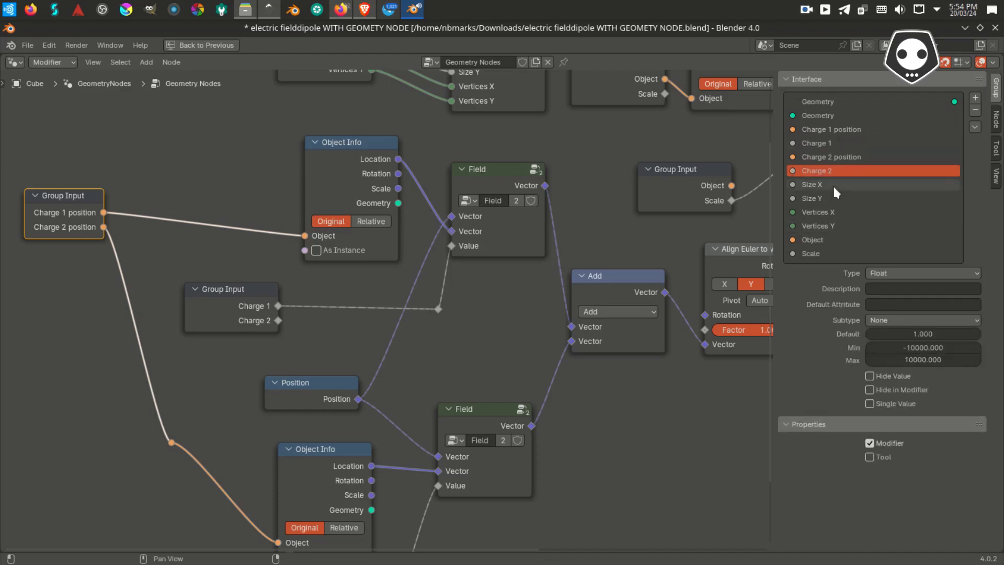
pyautogui.click(823, 185)
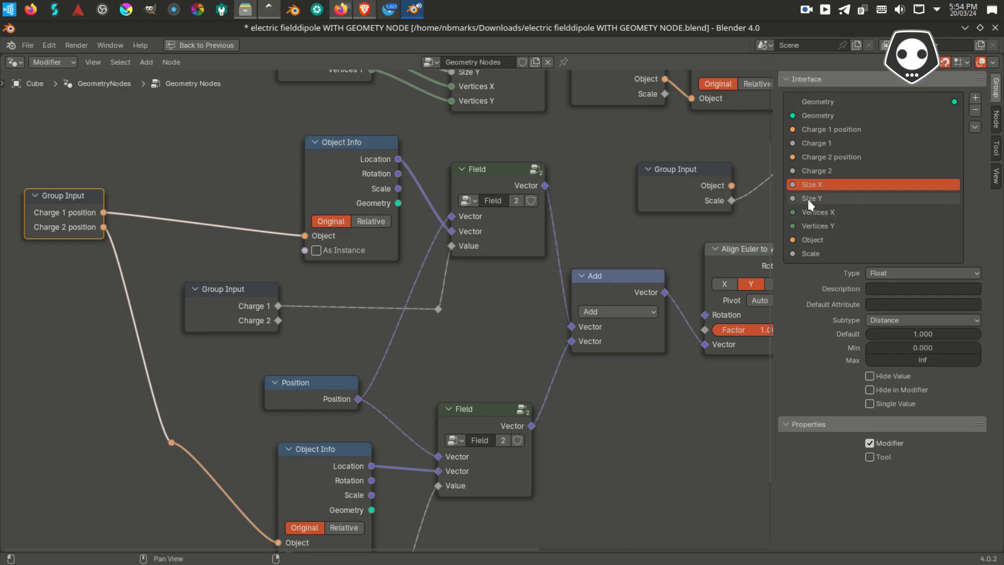
pyautogui.click(811, 198)
pyautogui.click(815, 212)
pyautogui.click(813, 226)
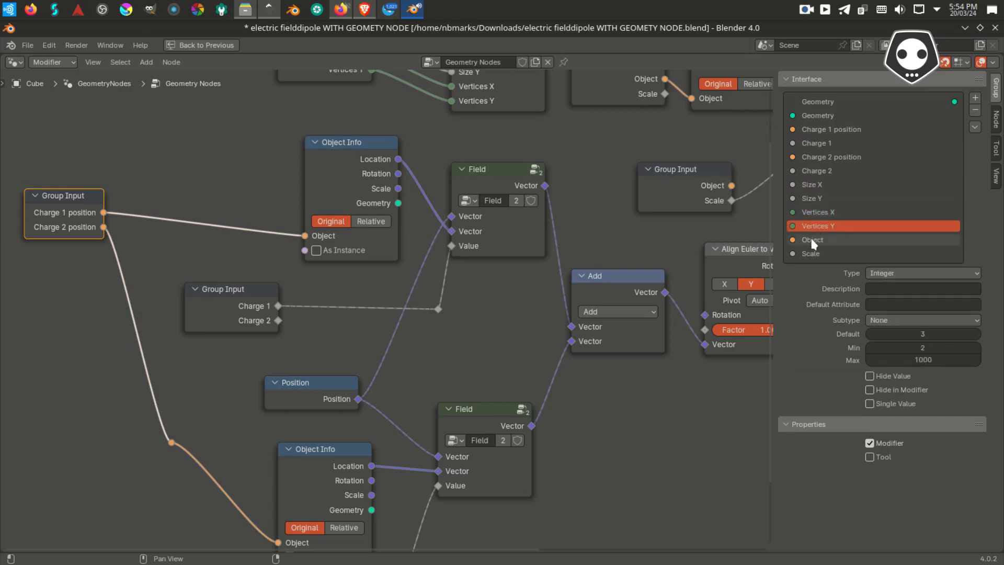
pyautogui.click(808, 238)
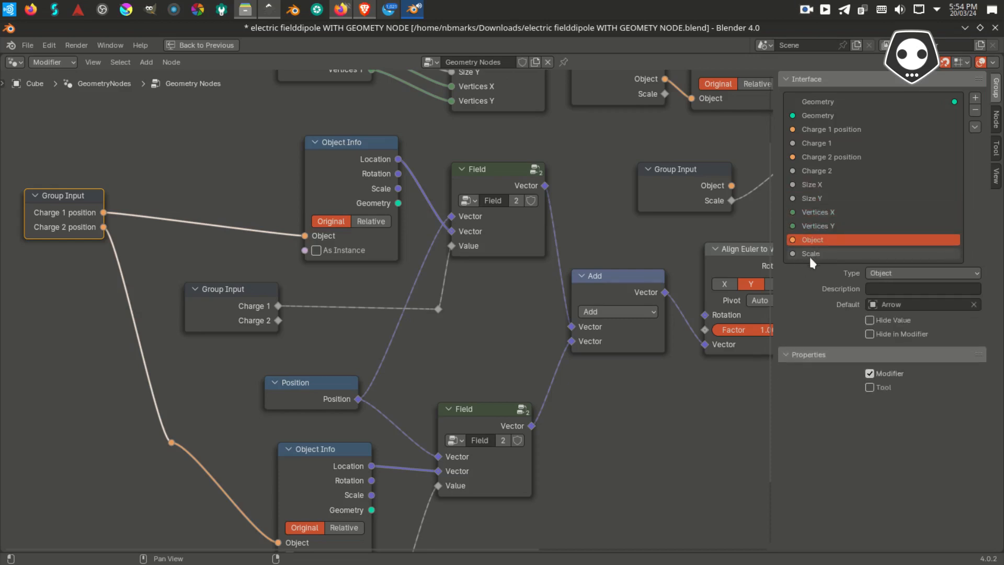
pyautogui.click(809, 253)
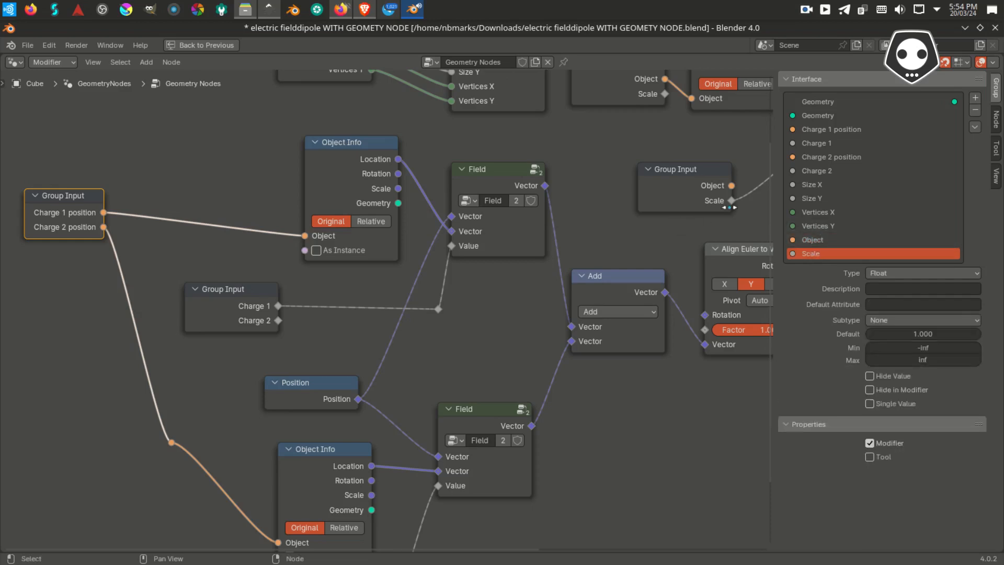
pyautogui.press('n')
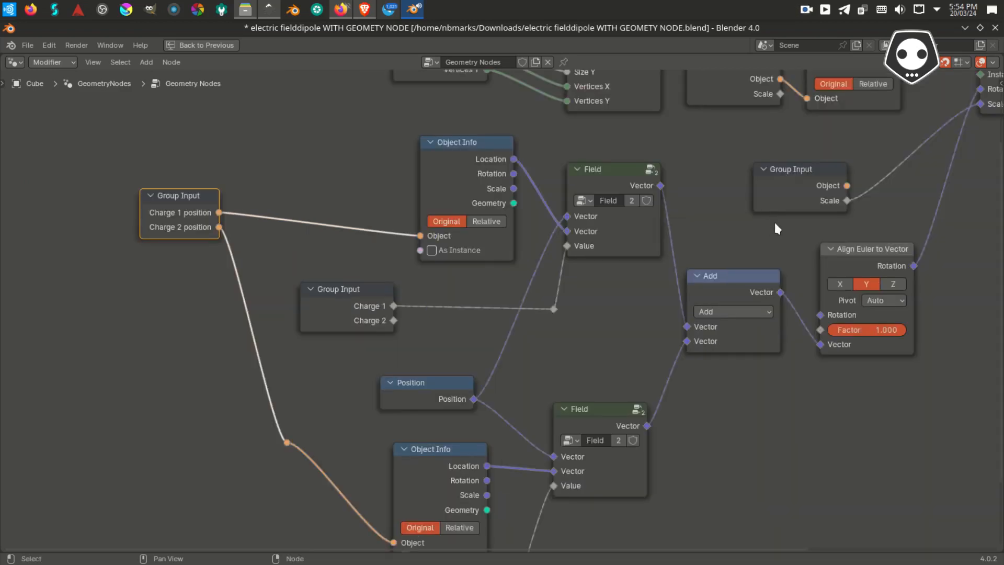
# - Select the whole node tree and scale its layout to about 0.92 to bring the nodes closer together
pyautogui.moveTo(774, 220); pyautogui.dragTo(687, 245, button='middle')
pyautogui.scroll(-4, 621, 258)
pyautogui.keyDown('ctrl'); pyautogui.scroll(-3, 686, 246); pyautogui.keyUp('ctrl')
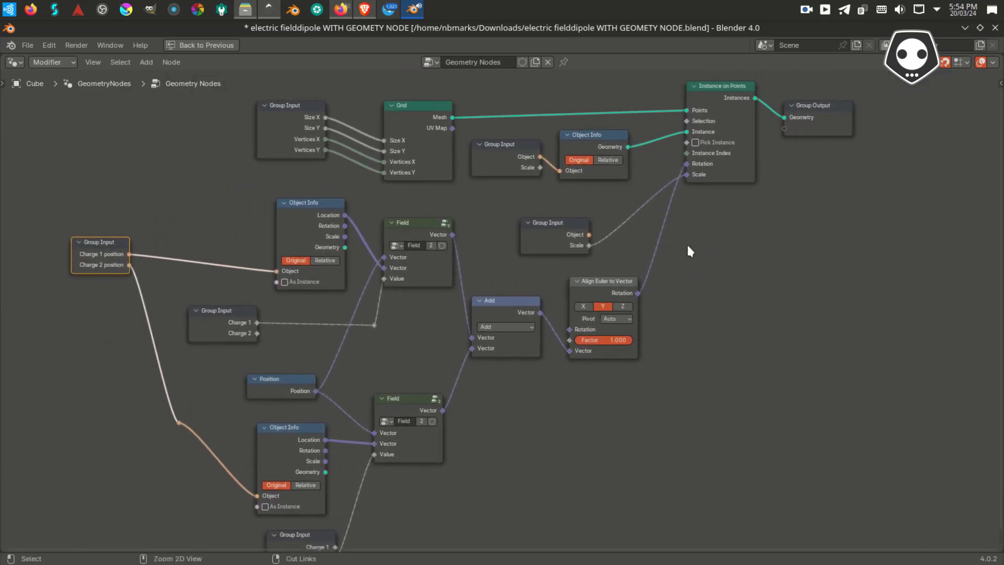
pyautogui.scroll(-1, 686, 246)
pyautogui.scroll(-1, 685, 243)
pyautogui.moveTo(116, 123); pyautogui.dragTo(840, 519)
pyautogui.press('s')
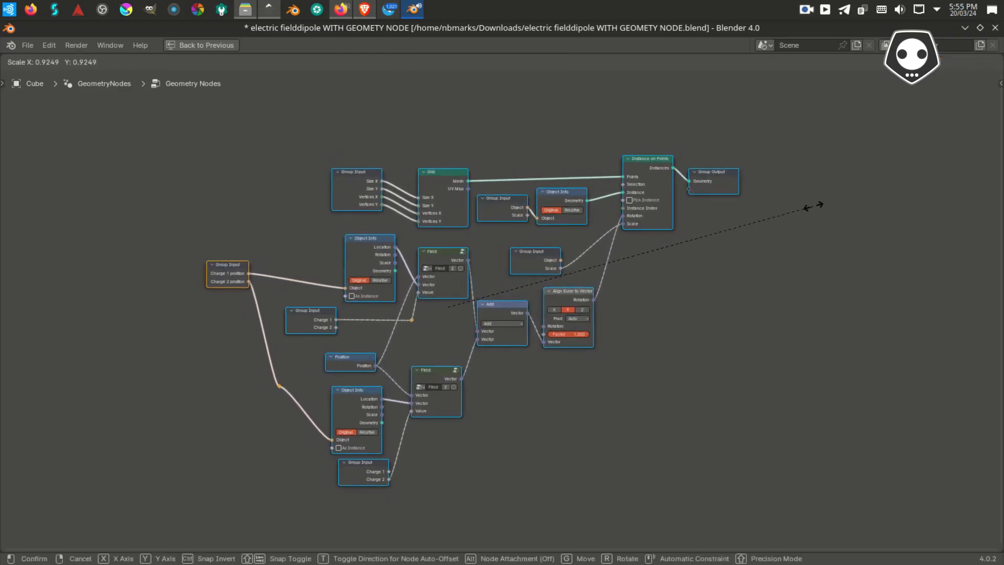
pyautogui.click(813, 207)
pyautogui.moveTo(332, 319); pyautogui.dragTo(497, 337, button='middle')
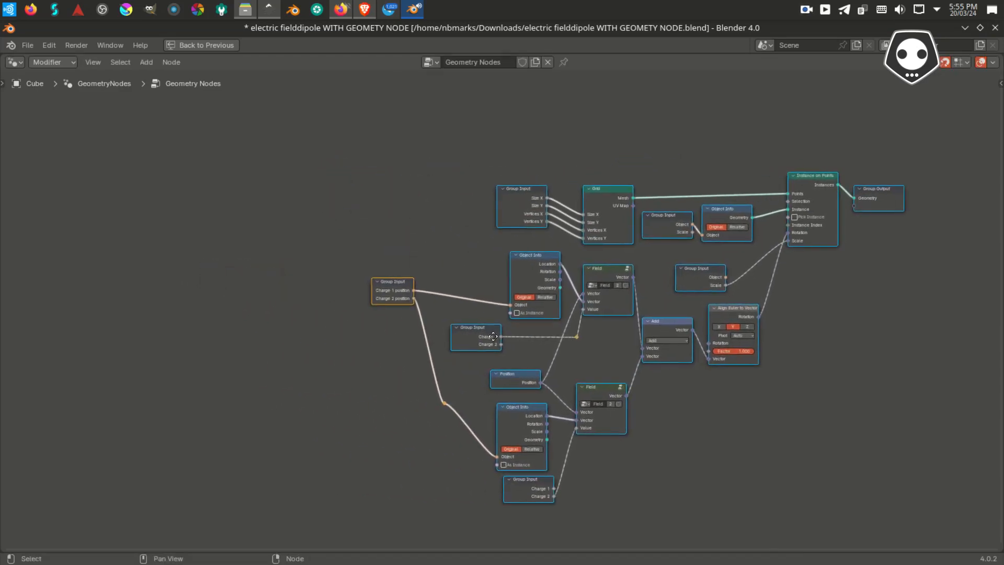
pyautogui.click(447, 269)
pyautogui.moveTo(446, 294); pyautogui.dragTo(444, 265, button='middle')
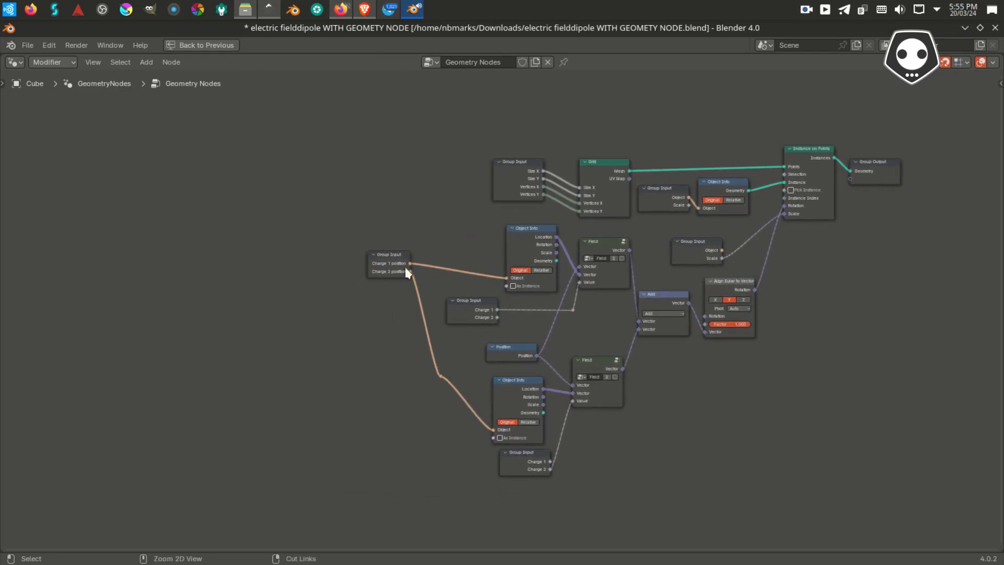
# - Examine the node tree from the charge position Group Input through the Field nodes to the Group Output
pyautogui.scroll(2, 466, 279)
pyautogui.scroll(3, 466, 273)
pyautogui.moveTo(599, 227); pyautogui.dragTo(282, 267, button='middle')
pyautogui.scroll(-1, 391, 306)
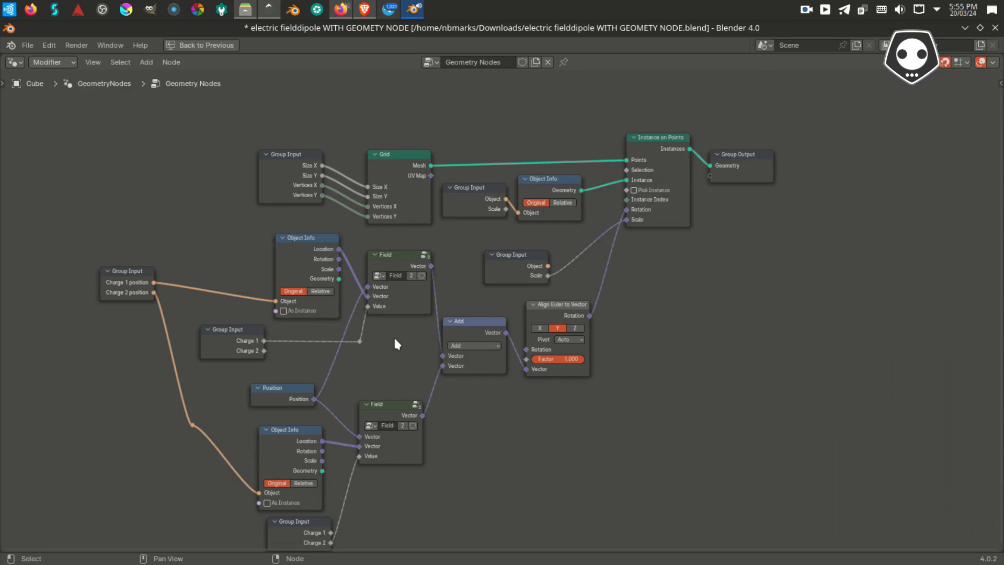
pyautogui.moveTo(395, 338); pyautogui.dragTo(470, 344, button='middle')
pyautogui.keyDown('ctrl'); pyautogui.scroll(2, 474, 290); pyautogui.keyUp('ctrl')
pyautogui.scroll(2, 473, 289)
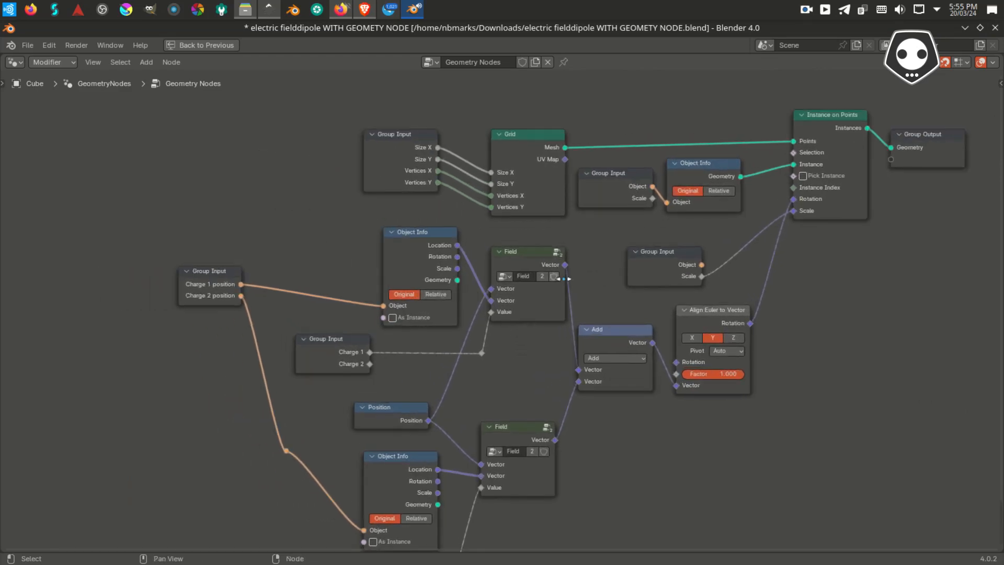
pyautogui.moveTo(561, 278); pyautogui.dragTo(488, 265, button='middle')
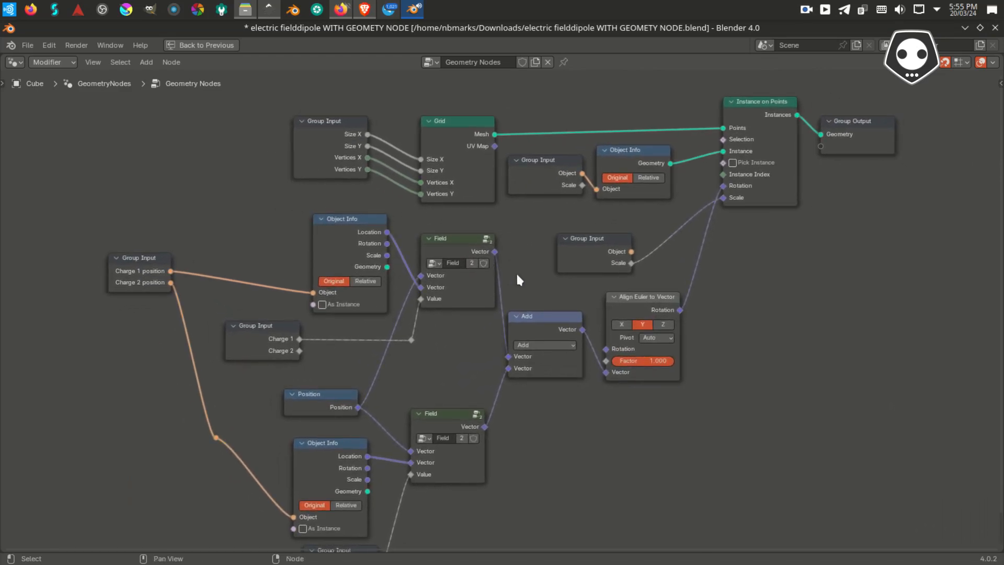
# - Restore the full Geometry Nodes workspace and widen the area holding the outliner and text editor
pyautogui.hotkey('ctrl', 'space')
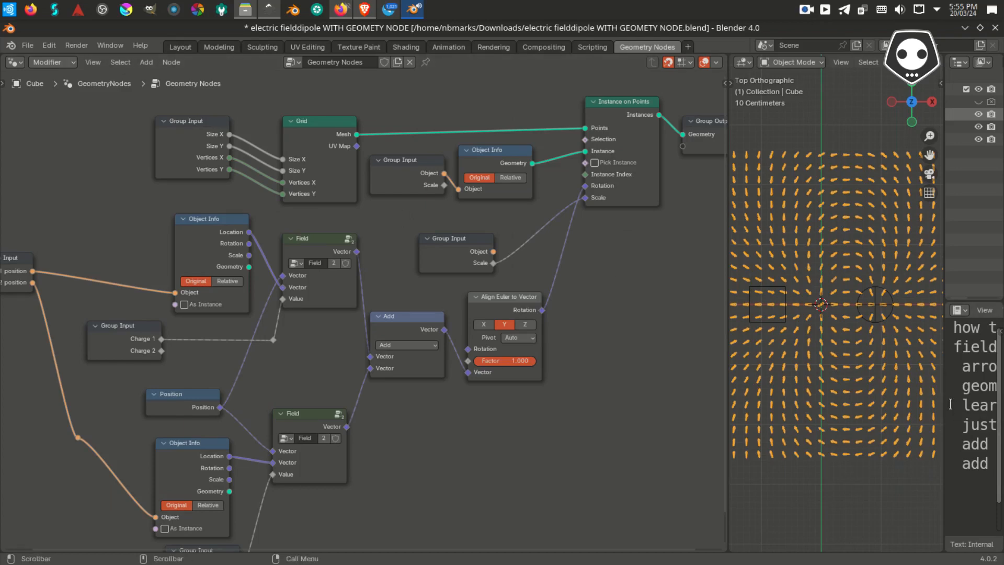
pyautogui.moveTo(944, 403); pyautogui.dragTo(767, 405)
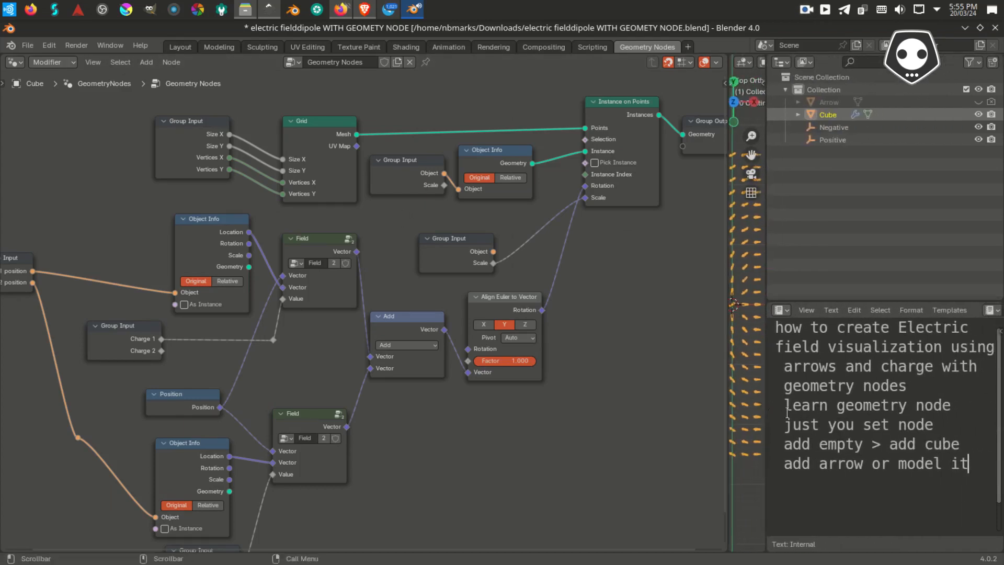
# - Add the lines "i hope you enjoy" and "why I did. learn yourself" to the notes, followed by a blank line
pyautogui.write('i hope you')
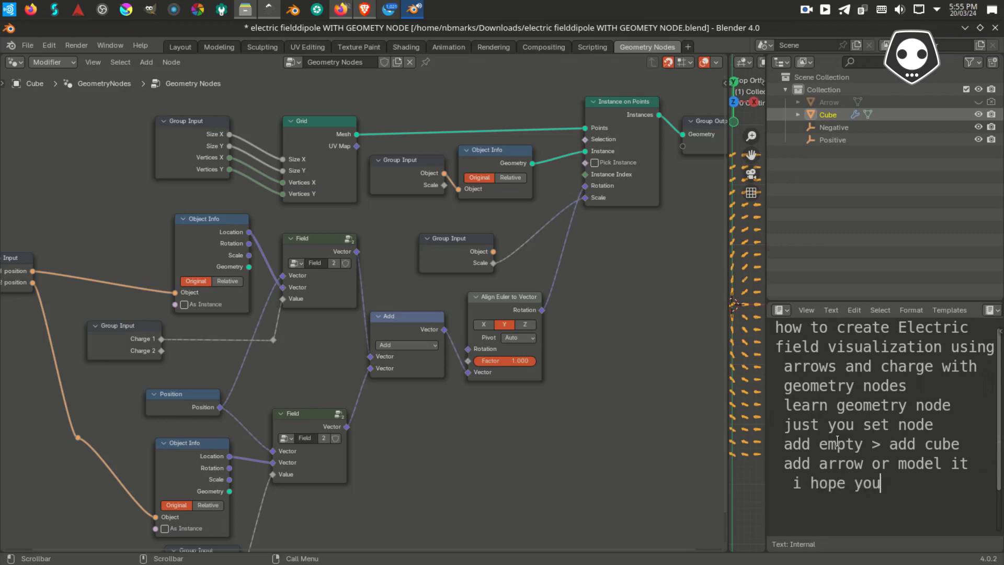
pyautogui.write(' enjoy')
pyautogui.press('Return')
pyautogui.write('why')
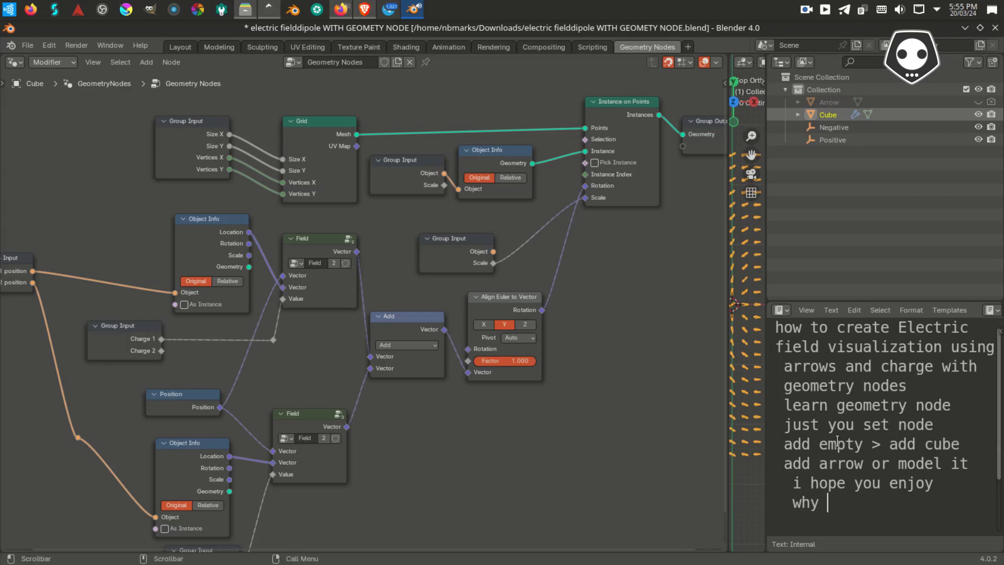
pyautogui.write(' I did I')
pyautogui.press('BackSpace')
pyautogui.write('. learn')
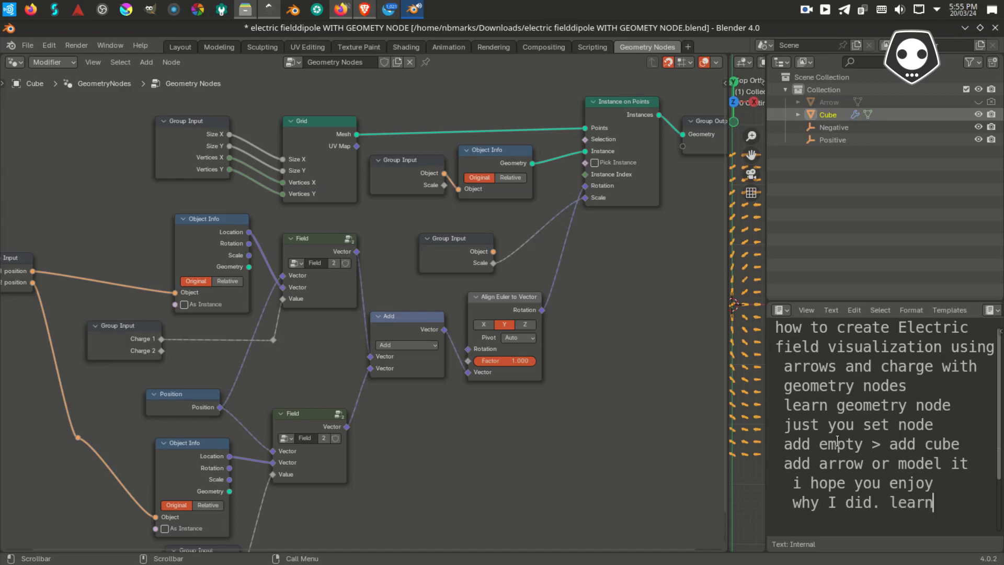
pyautogui.write(' yourse')
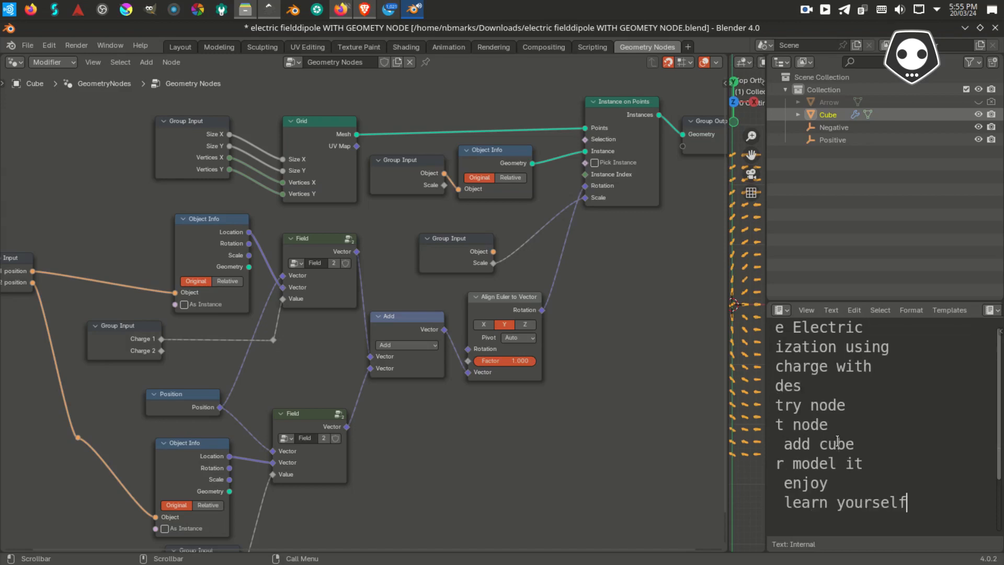
pyautogui.write('lf')
pyautogui.press('Return')
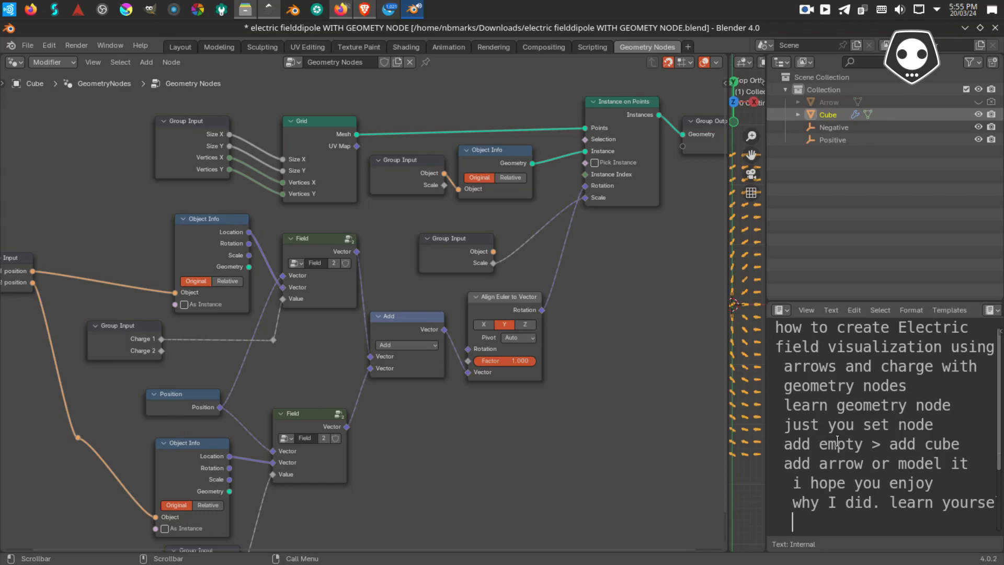
pyautogui.press('Return')
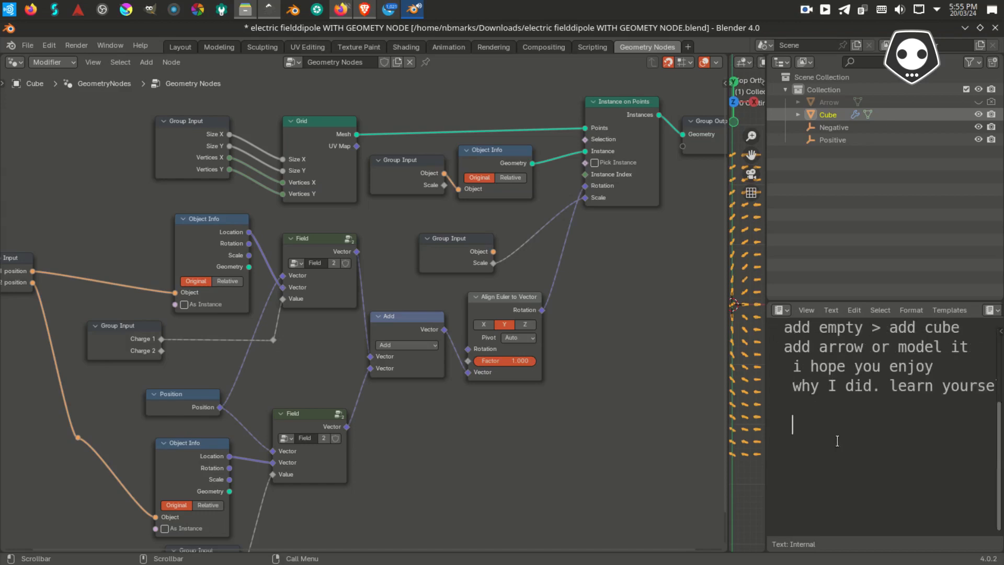
# - Write the closing lines "i hope you enjoy", "gracias por ver" and "happy blender" in the notes
pyautogui.write('i hope you')
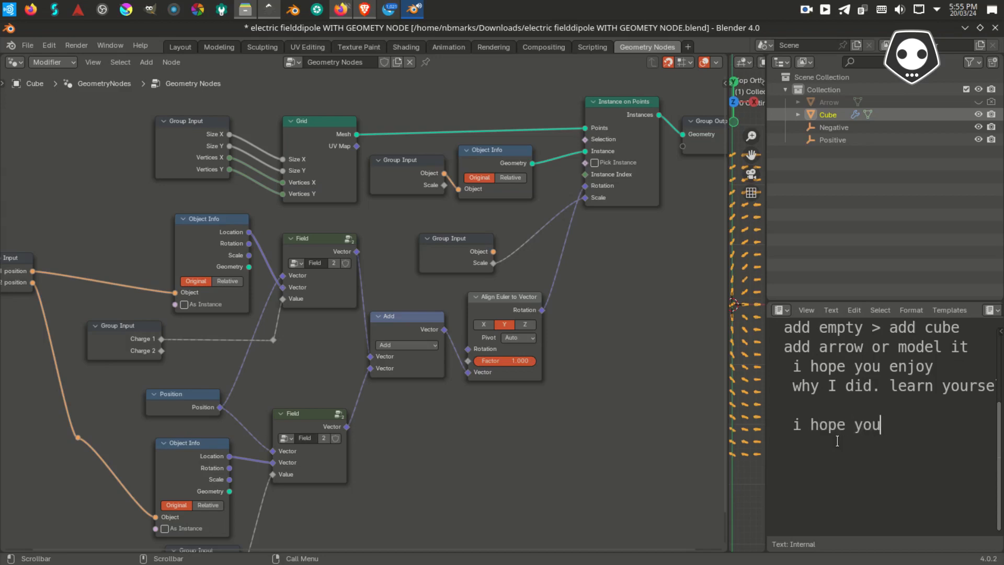
pyautogui.write(' enjoy')
pyautogui.press('Return')
pyautogui.write('gracias')
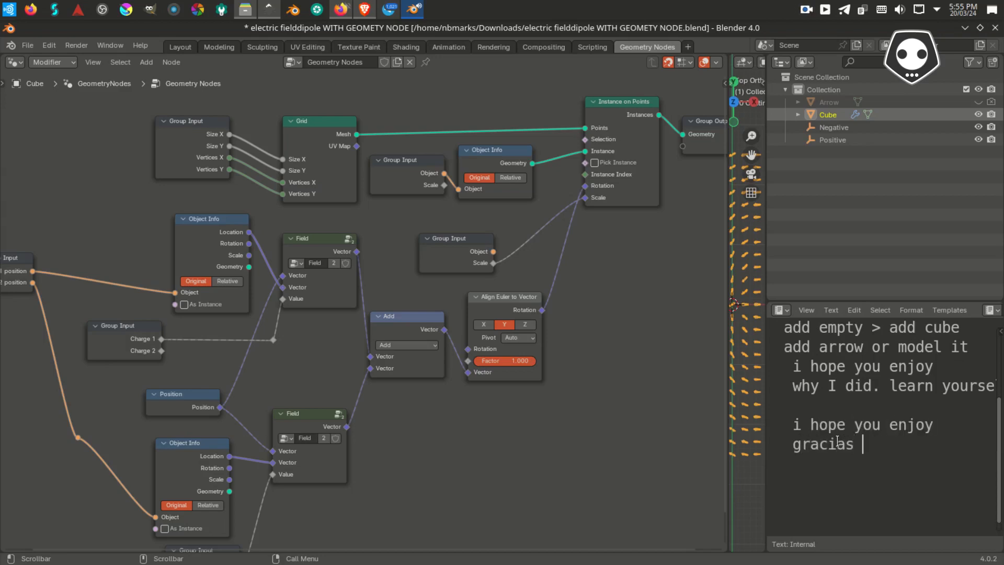
pyautogui.write(' por ver')
pyautogui.press('Return')
pyautogui.write('happy b')
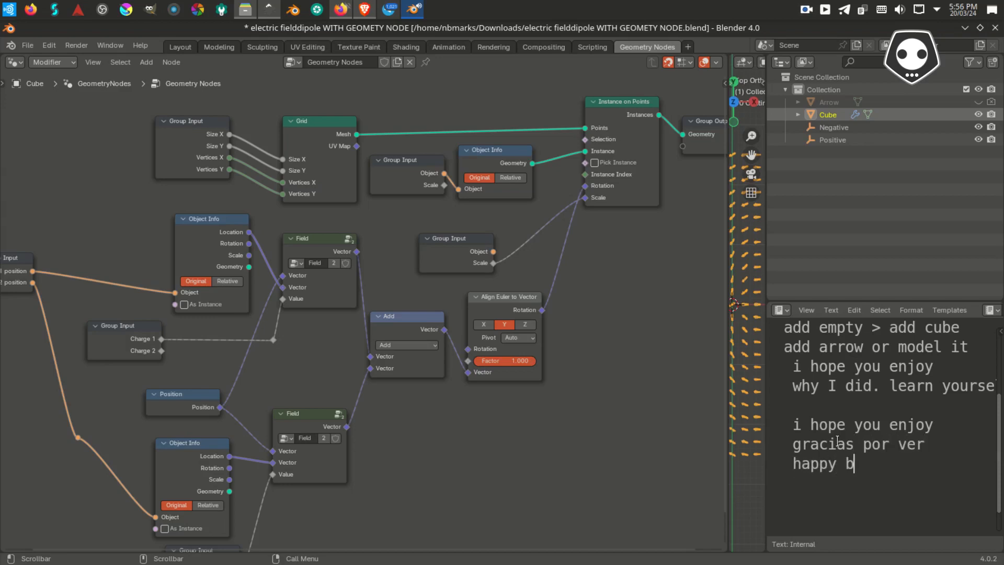
pyautogui.write('lender')
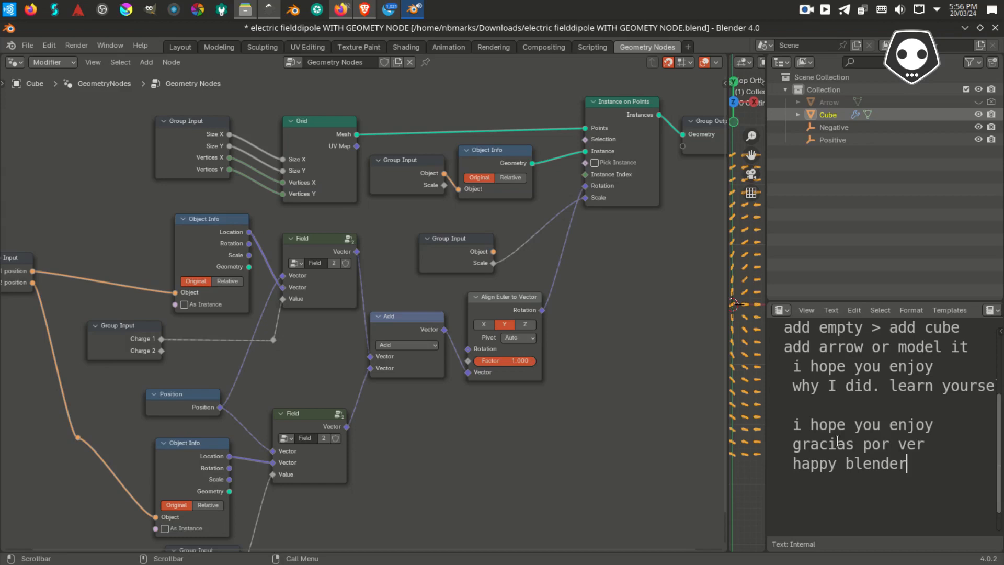
# - Delete all the text in the notes and save the blend file
pyautogui.hotkey('ctrl', 'a')
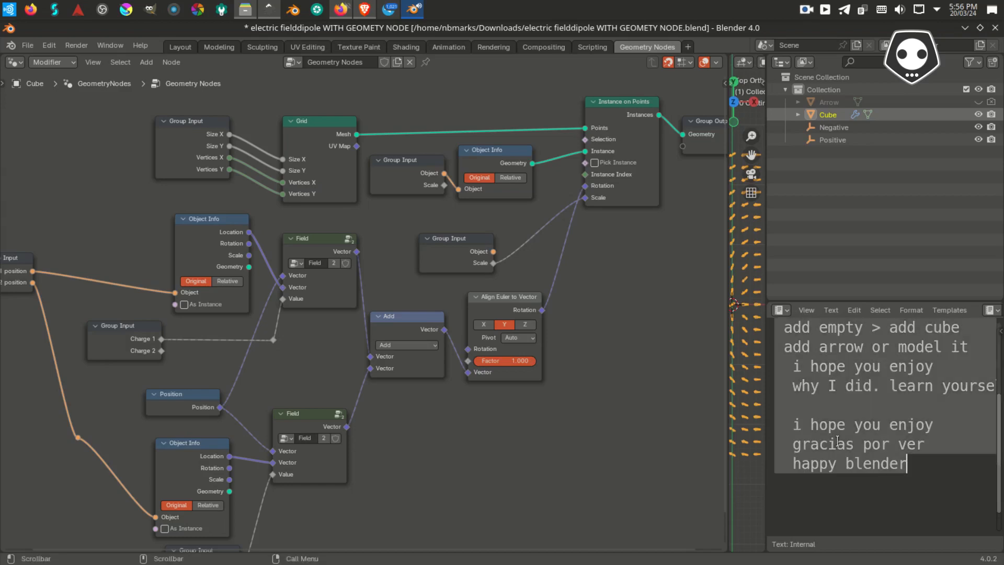
pyautogui.press('BackSpace')
pyautogui.hotkey('ctrl', 's')
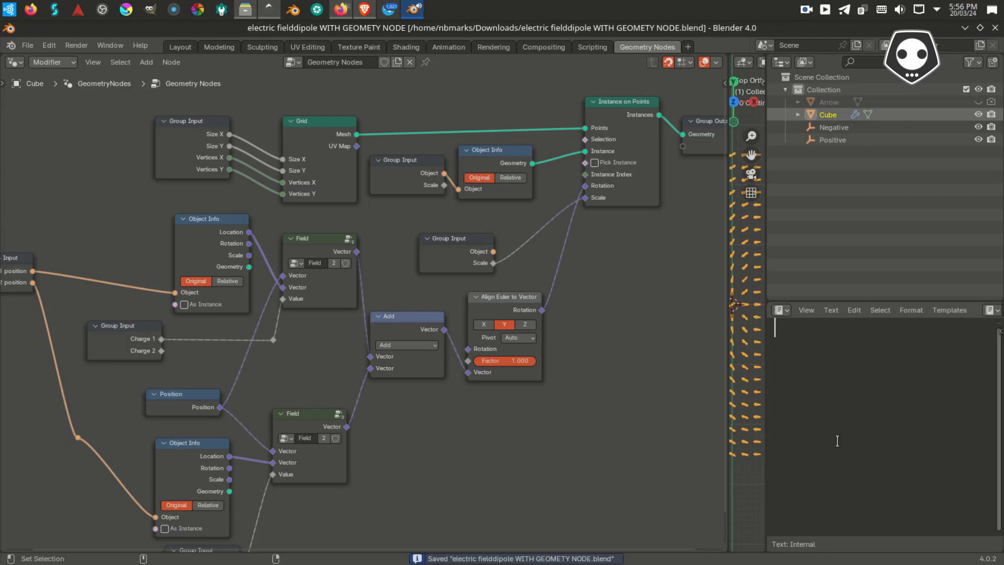
# - Switch the text editor area to the Properties editor and enlarge the 3D viewport between the node tree and outliner
pyautogui.hotkey('shift', 'F7')
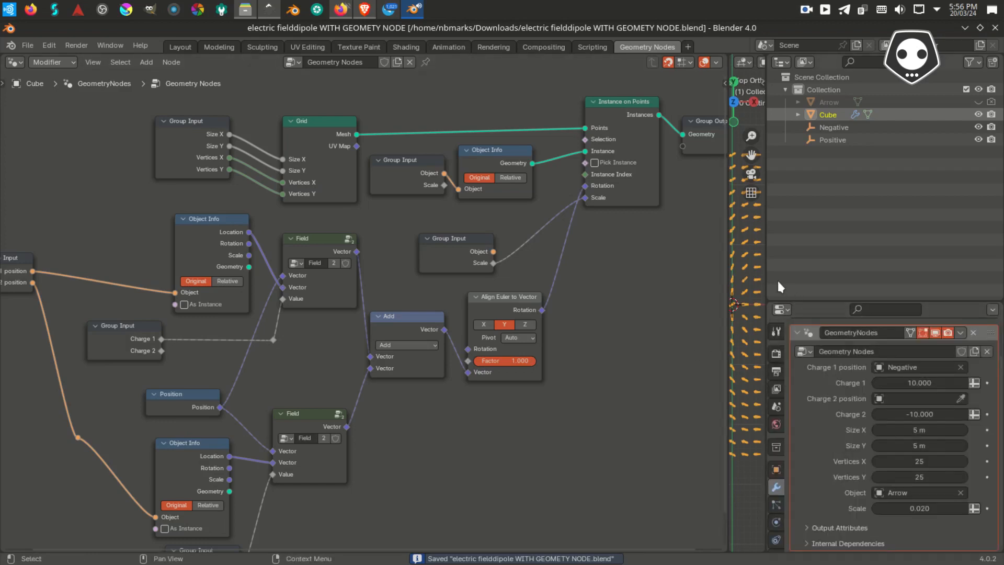
pyautogui.moveTo(767, 277); pyautogui.dragTo(882, 268)
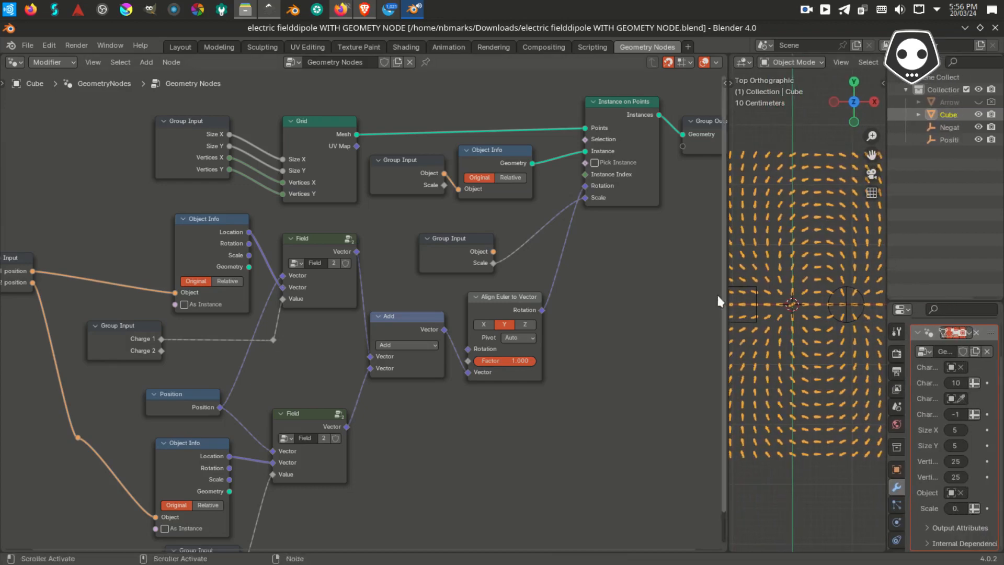
pyautogui.moveTo(727, 292); pyautogui.dragTo(700, 308)
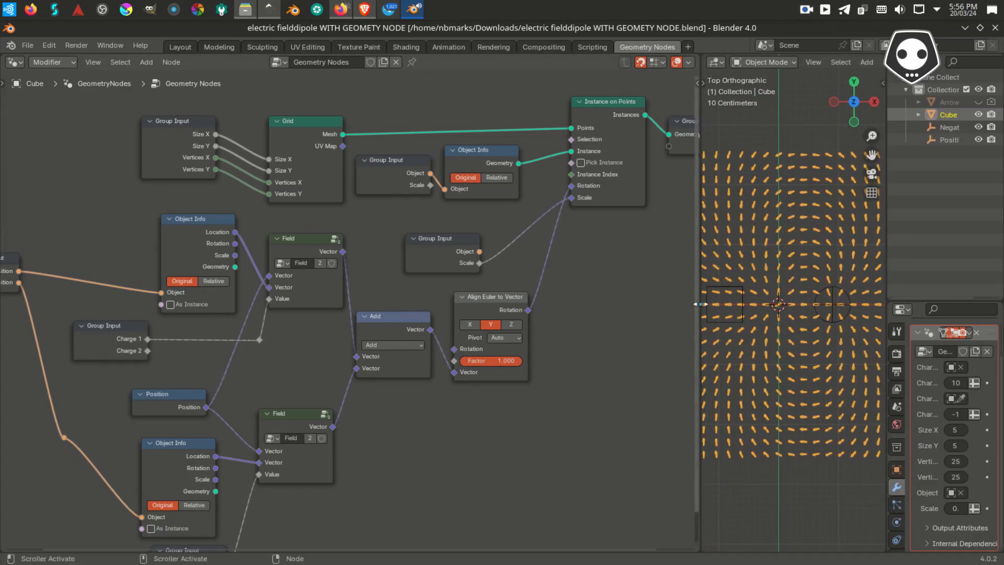
pyautogui.moveTo(742, 300); pyautogui.dragTo(804, 264, button='middle')
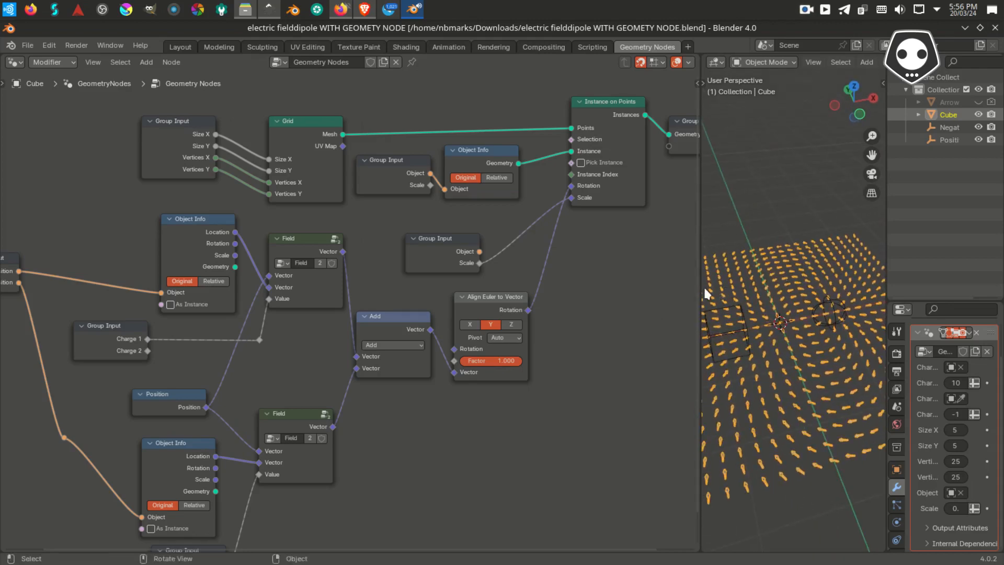
pyautogui.moveTo(700, 294); pyautogui.dragTo(482, 306)
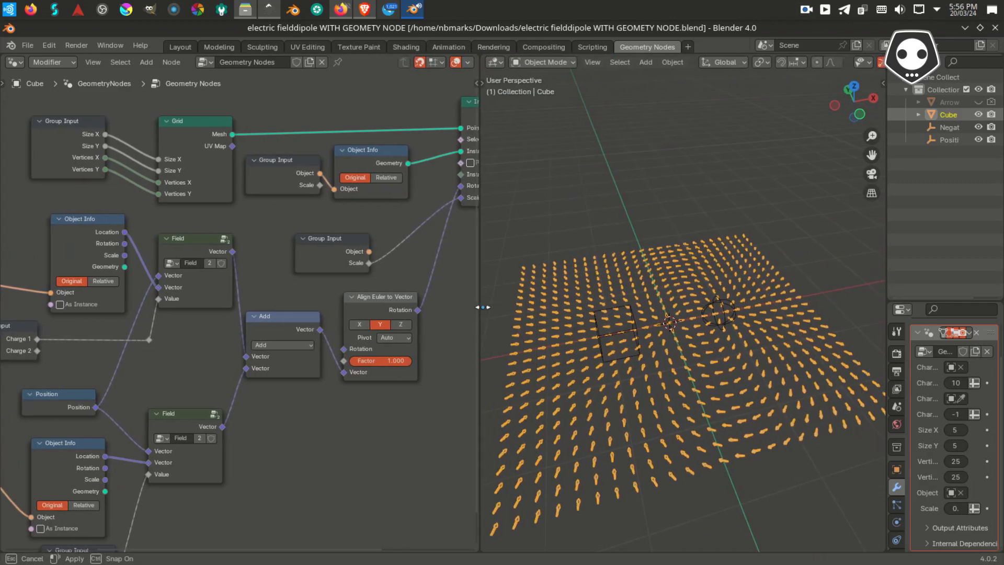
# - Examine the finished arrow field around both charges in perspective beside the complete node tree
pyautogui.scroll(-2, 332, 335)
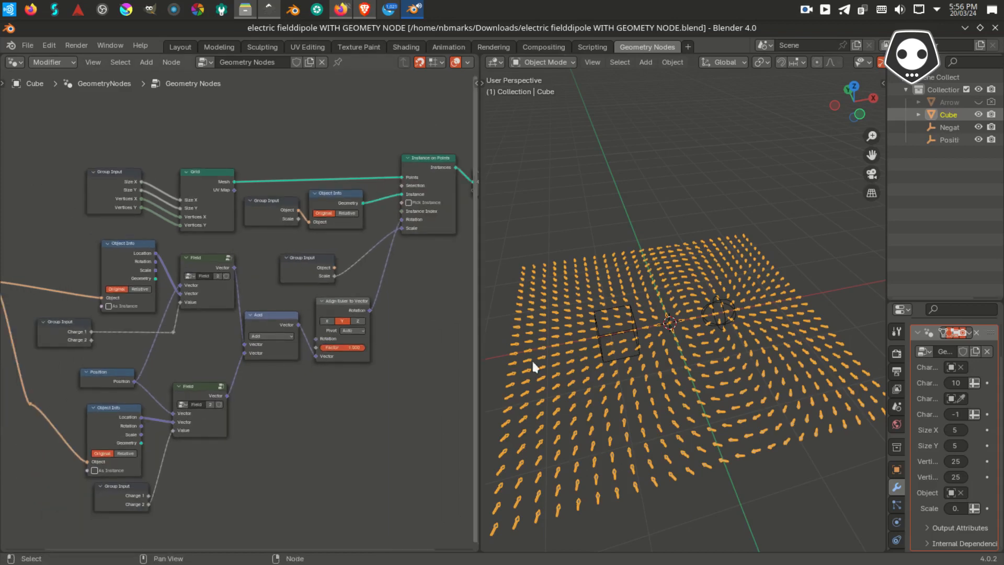
pyautogui.moveTo(532, 367); pyautogui.dragTo(553, 381, button='middle')
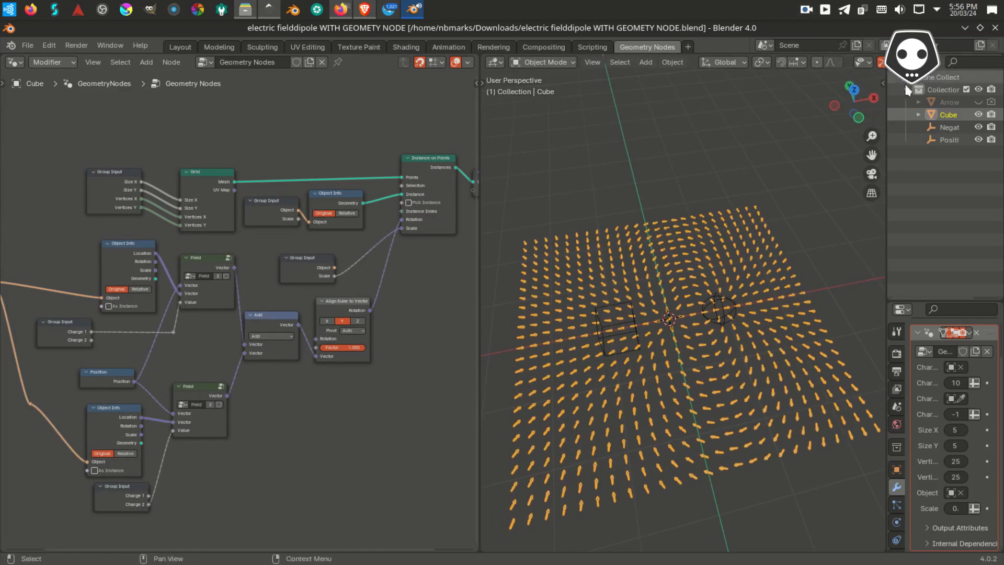
pyautogui.scroll(-3, 855, 104)
pyautogui.scroll(4, 685, 300)
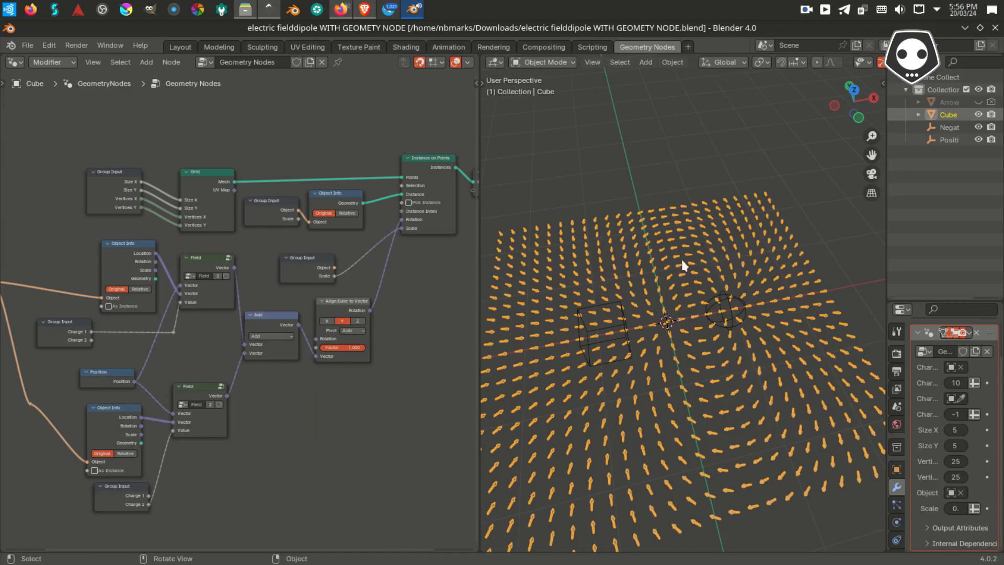
pyautogui.moveTo(669, 305)
pyautogui.mouseDown(button='middle')
pyautogui.moveTo(668, 330)
pyautogui.moveTo(674, 294)
pyautogui.mouseUp(button='middle')
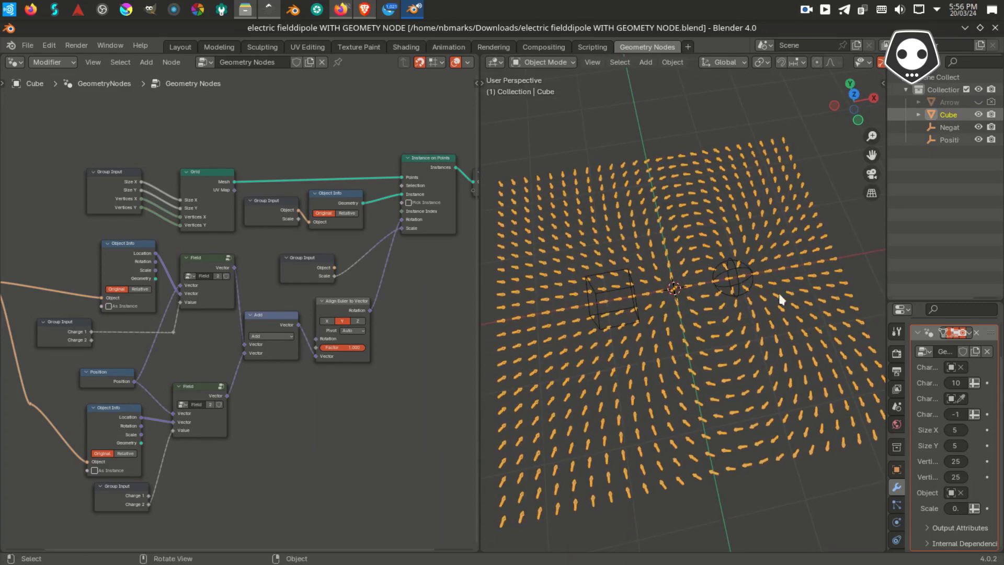
pyautogui.click(806, 11)
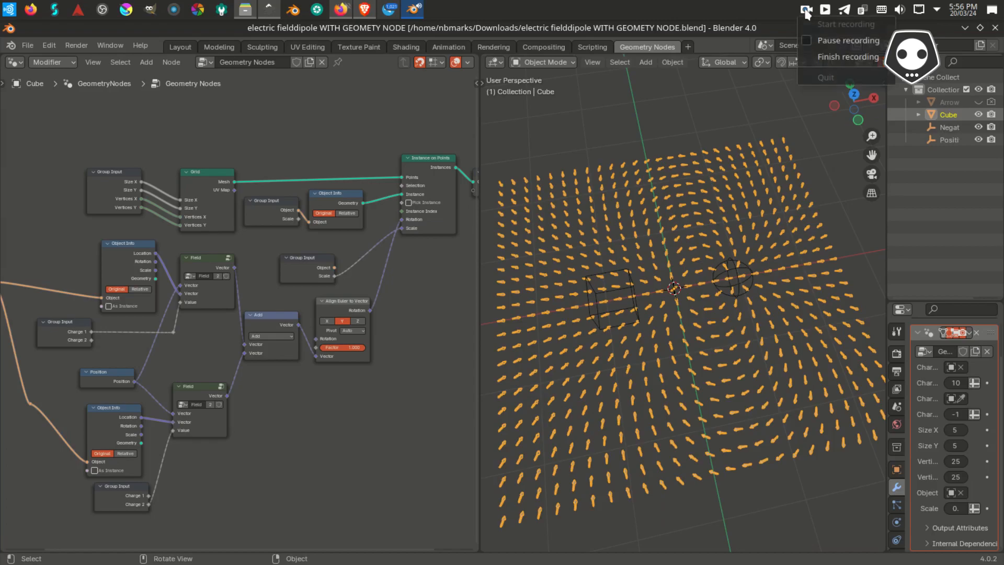
pyautogui.click(827, 56)
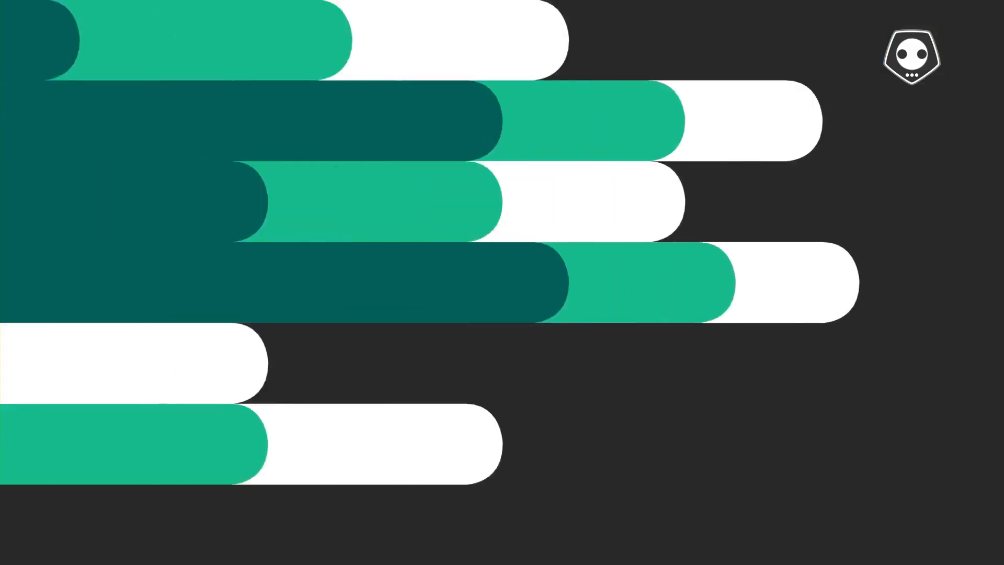